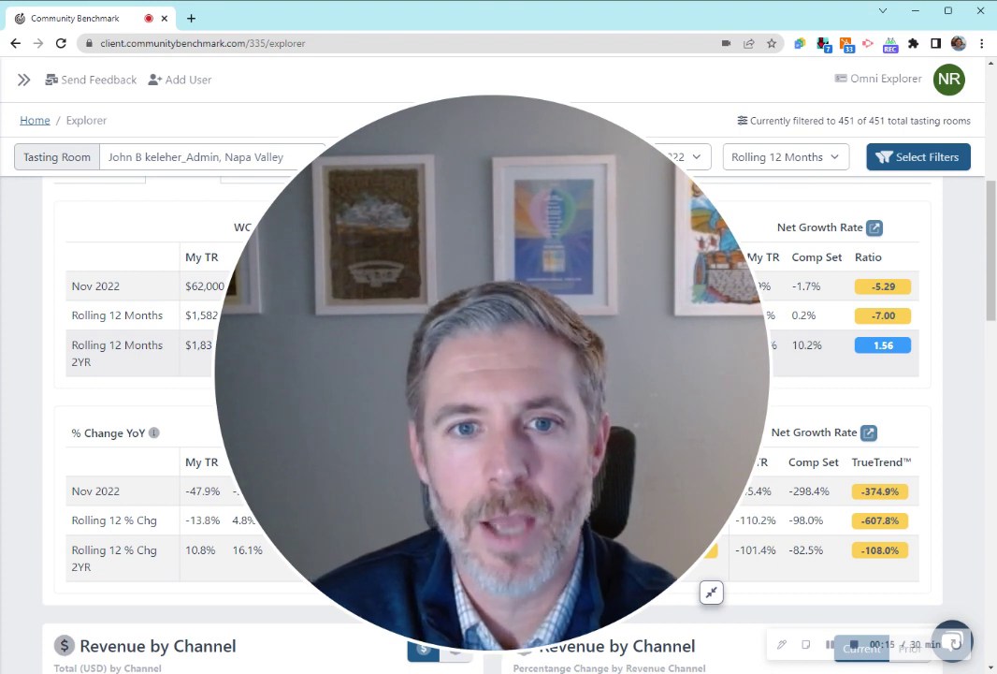
left_click(712, 593)
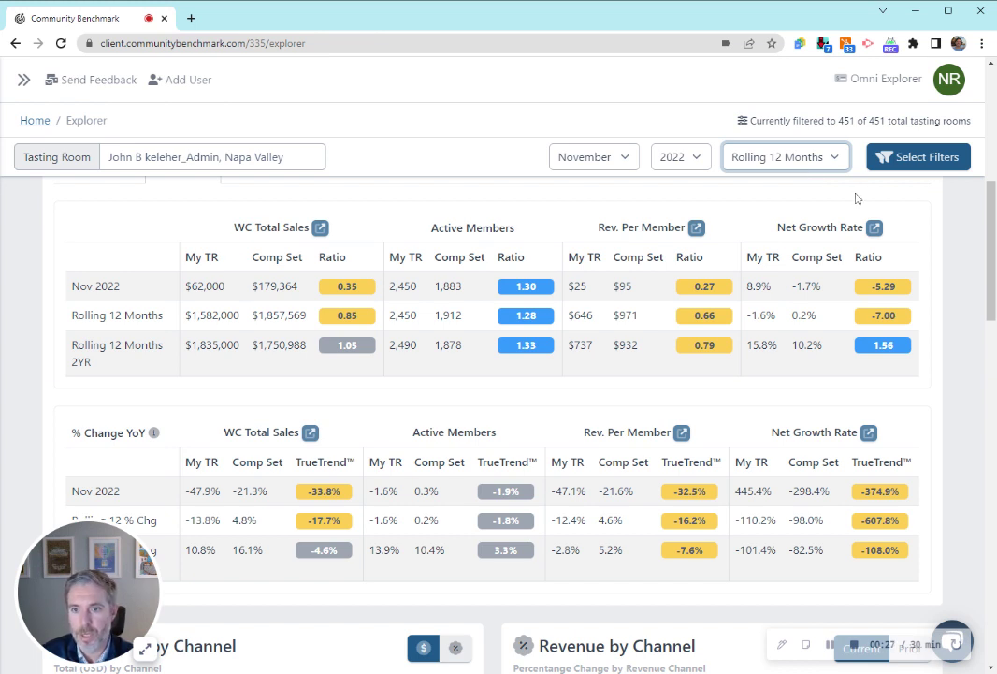
- Open the comparison filters and review the region and cohort options for selecting wineries
left_click(941, 158)
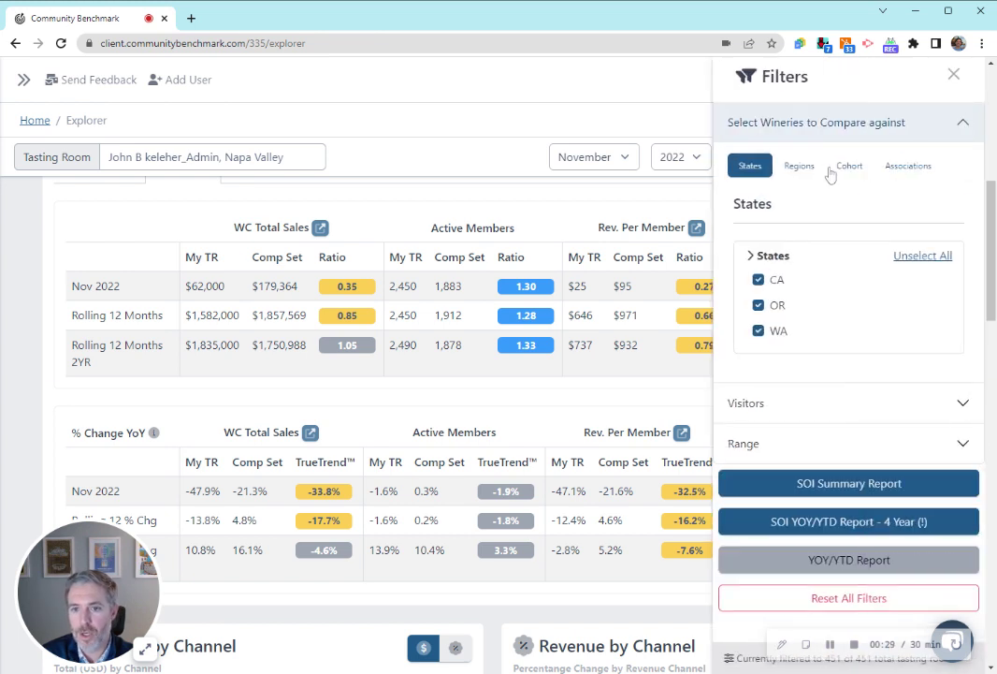
left_click(800, 166)
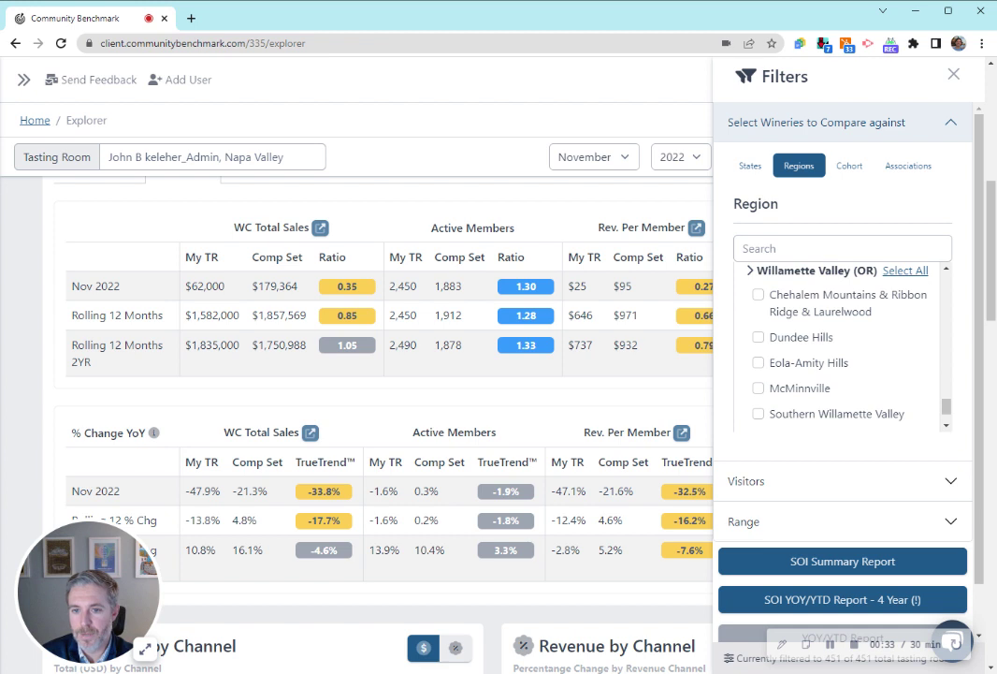
left_click(850, 167)
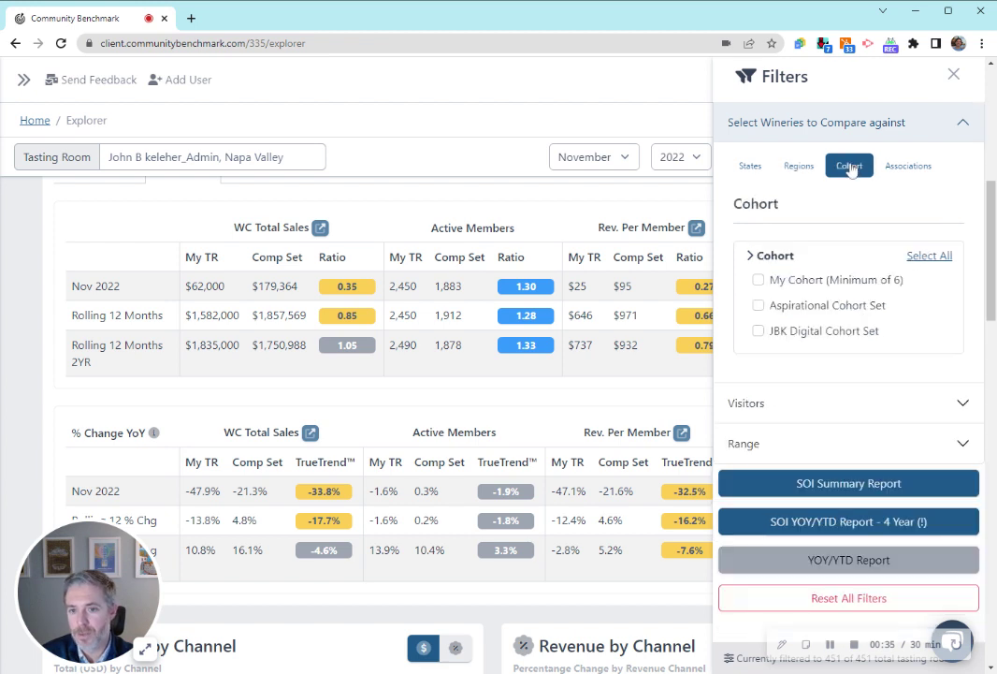
- Review the range filters from Average Monthly Visitors through Wine Club Size and close the filters without changing any
left_click(868, 445)
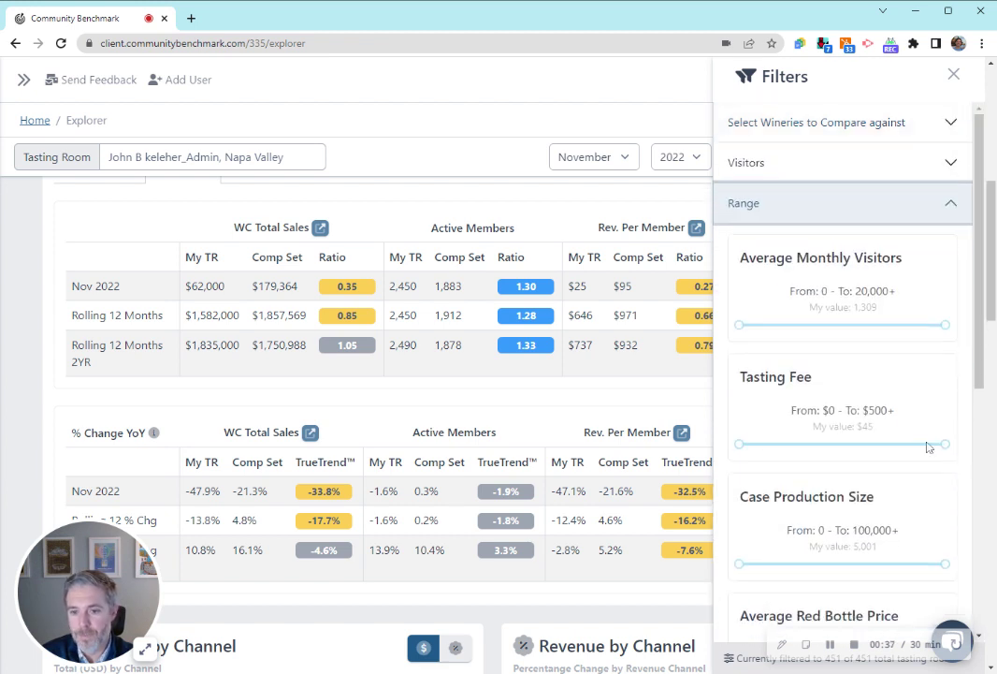
scroll(931, 446, "down", 3)
left_click_drag(900, 403, 821, 403)
scroll(820, 457, "down", 2)
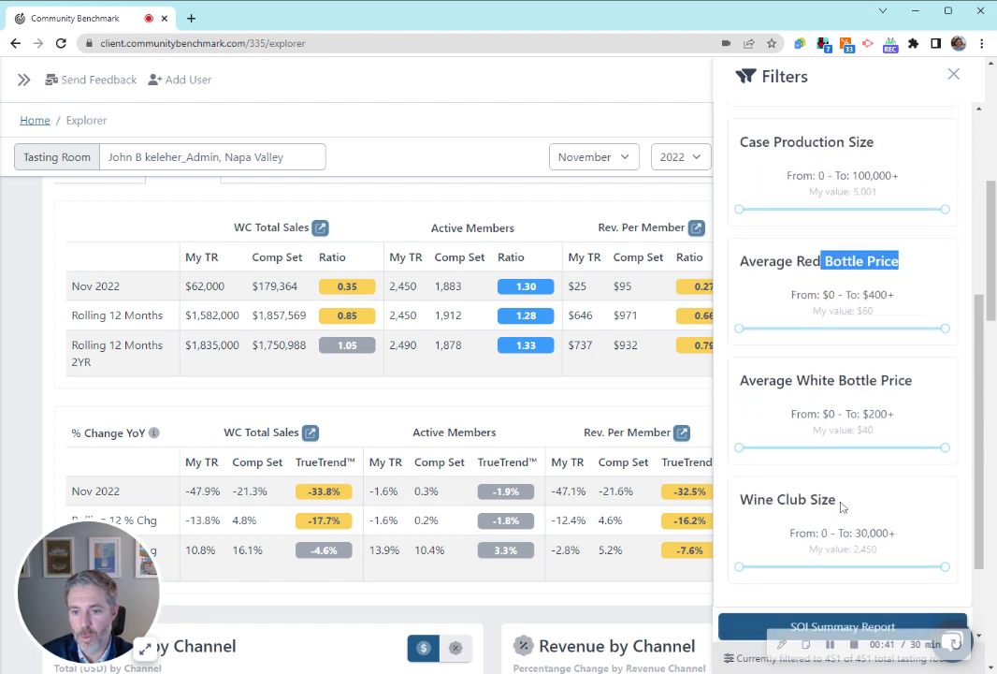
left_click_drag(840, 501, 740, 498)
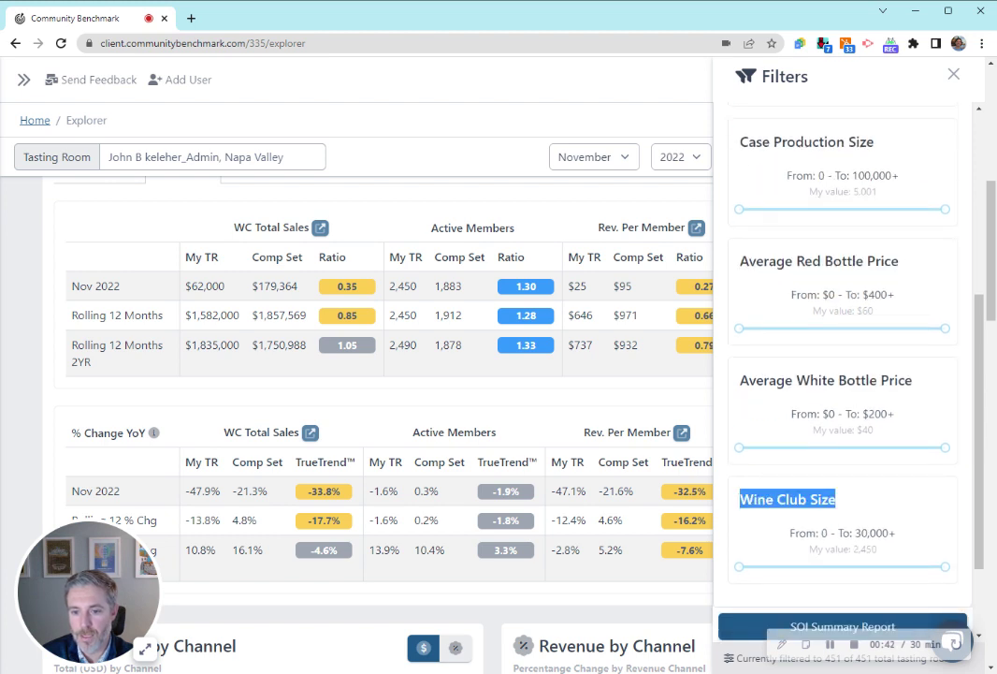
left_click(953, 74)
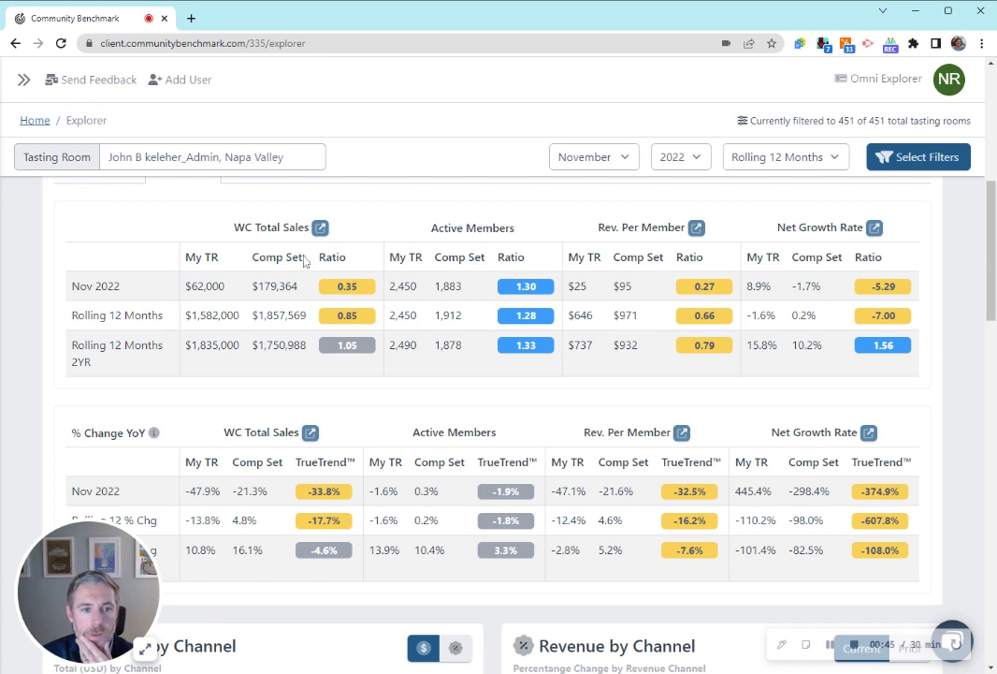
- Examine the Comp Set and Ratio columns under WC Total Sales, highlighting their Rolling 12 Months values
left_click_drag(252, 260, 303, 258)
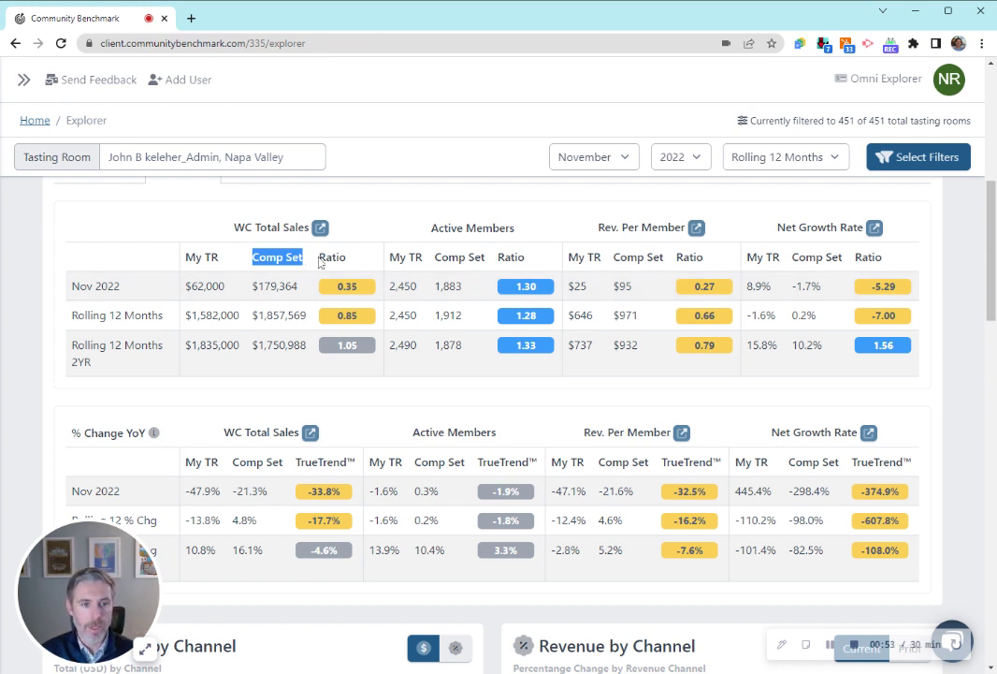
left_click_drag(318, 260, 352, 267)
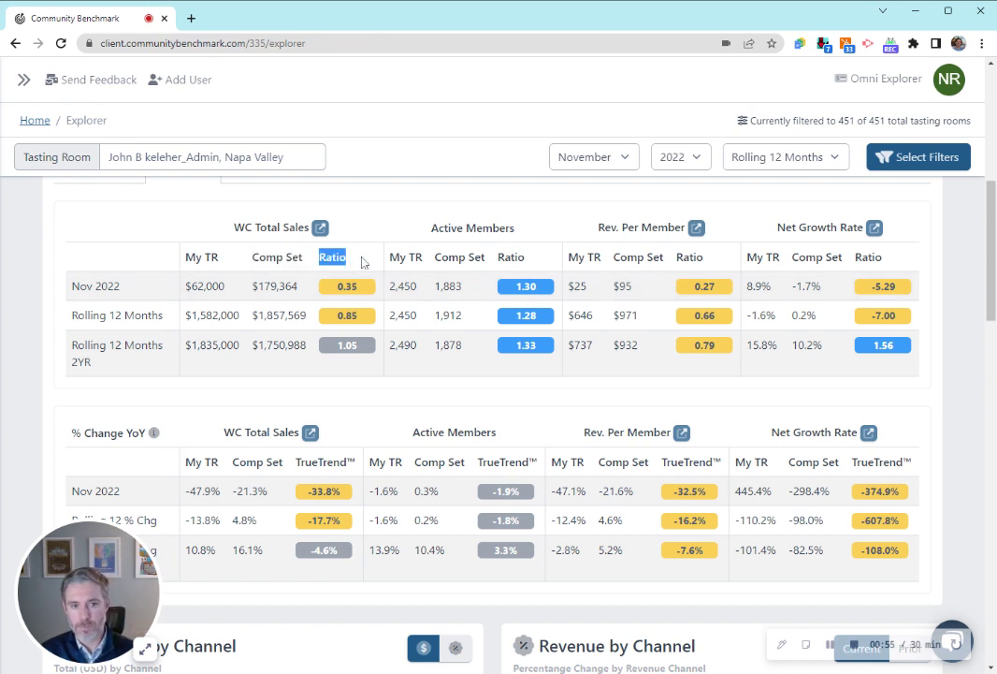
left_click(338, 318)
double_click(341, 317)
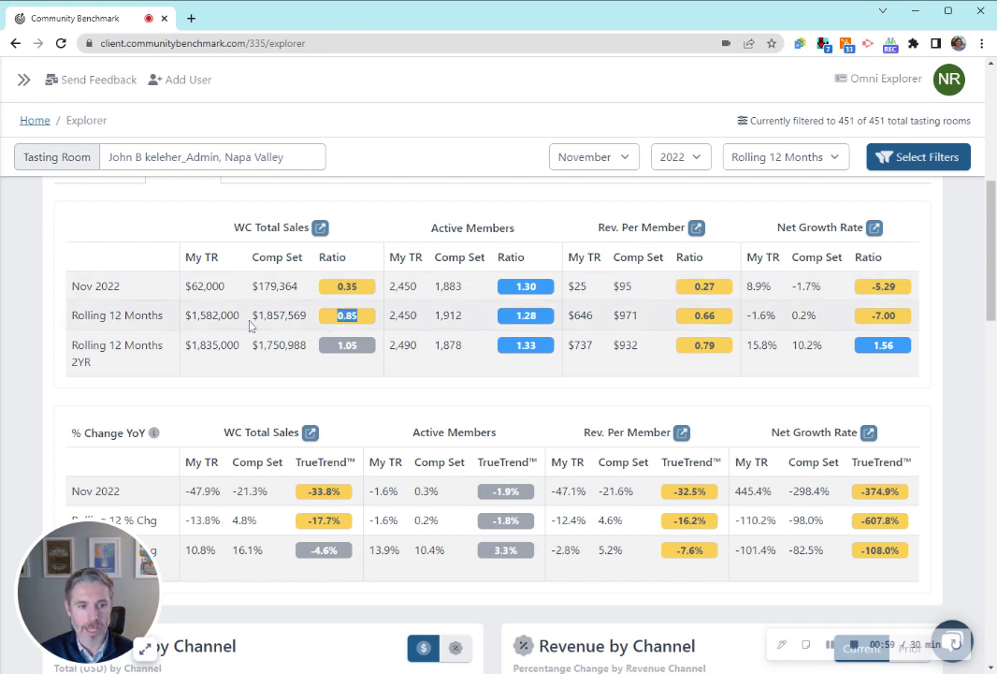
left_click_drag(258, 315, 294, 316)
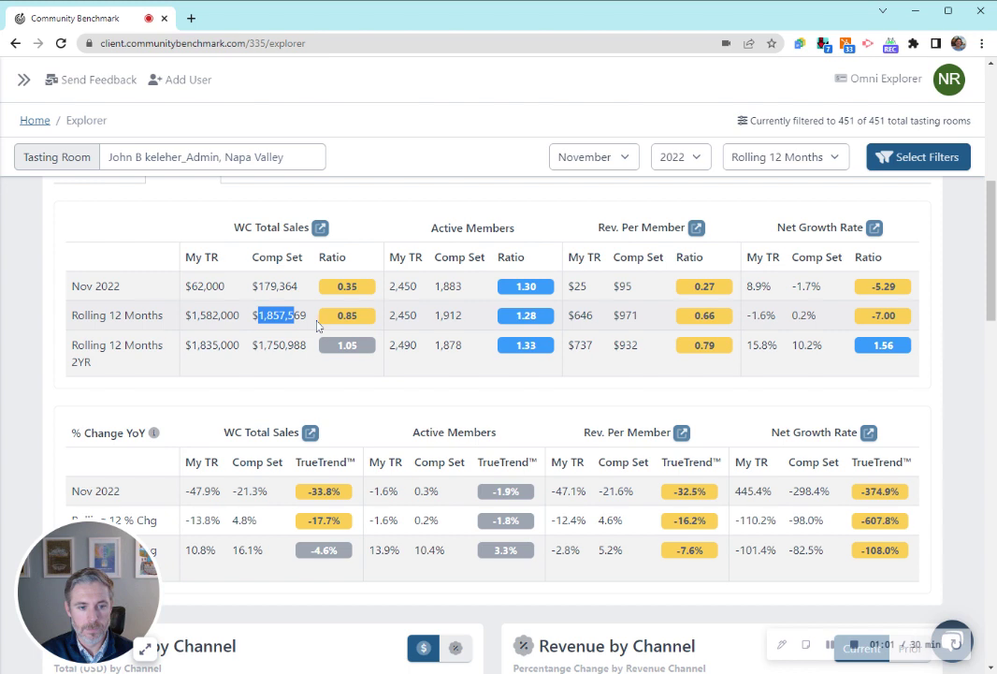
- Examine the WC Total Sales TrueTrend in the year-over-year table, highlighting the My TR and TrueTrend values for Rolling 12 % Chg
double_click(324, 461)
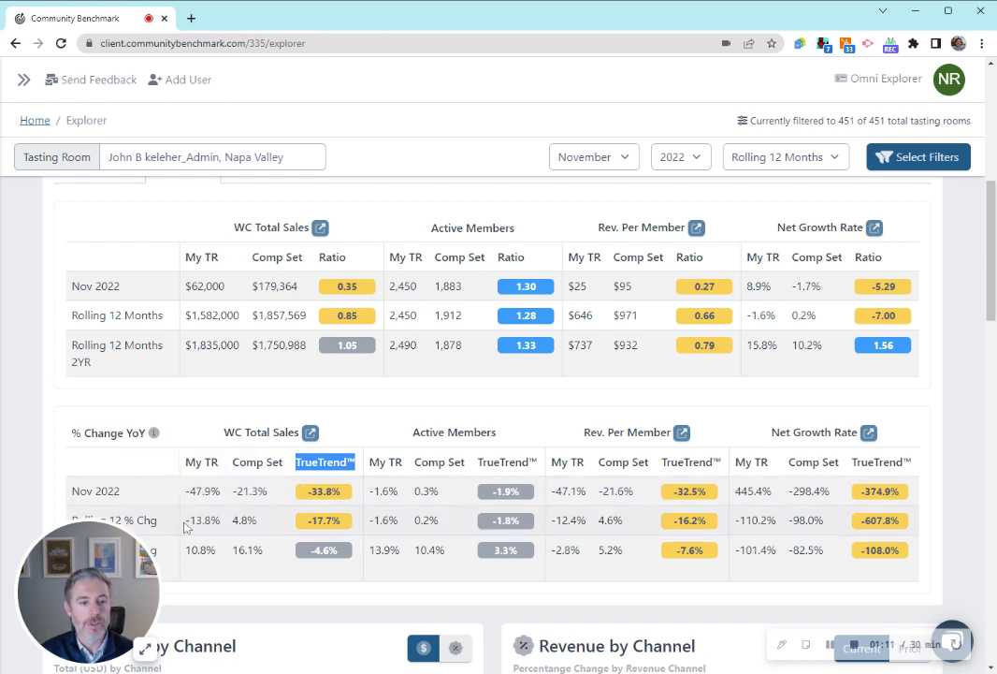
left_click_drag(186, 522, 222, 522)
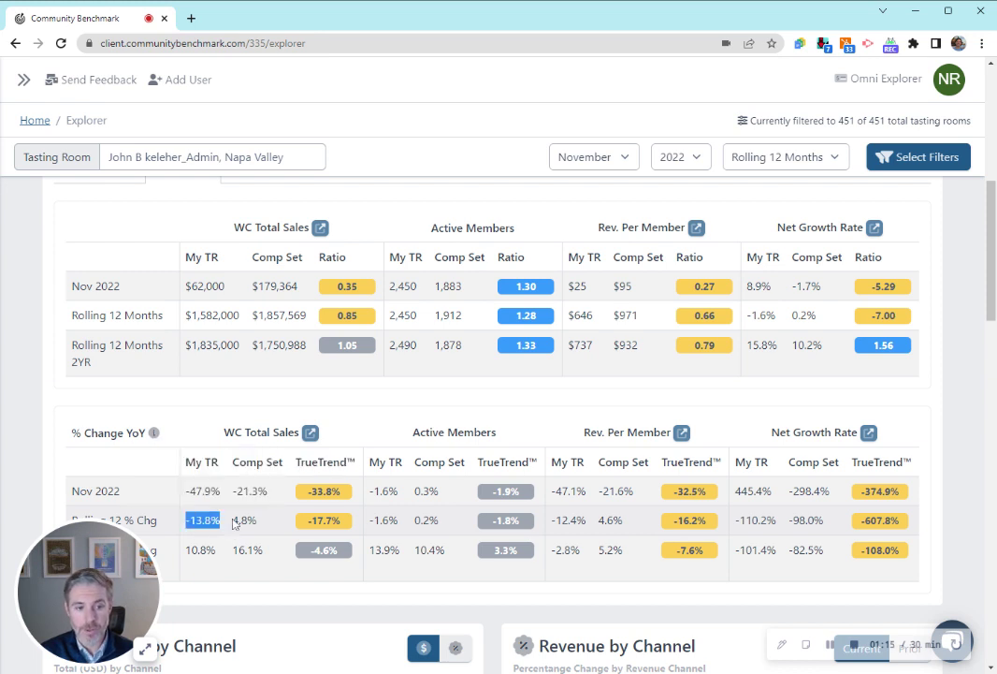
left_click_drag(231, 521, 353, 524)
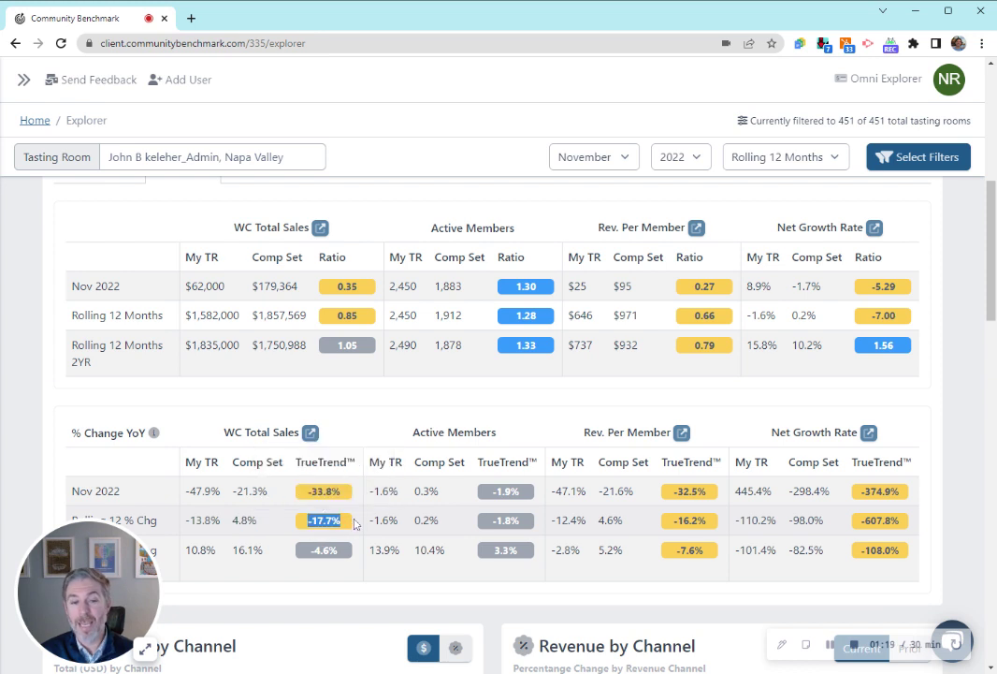
left_click(384, 426)
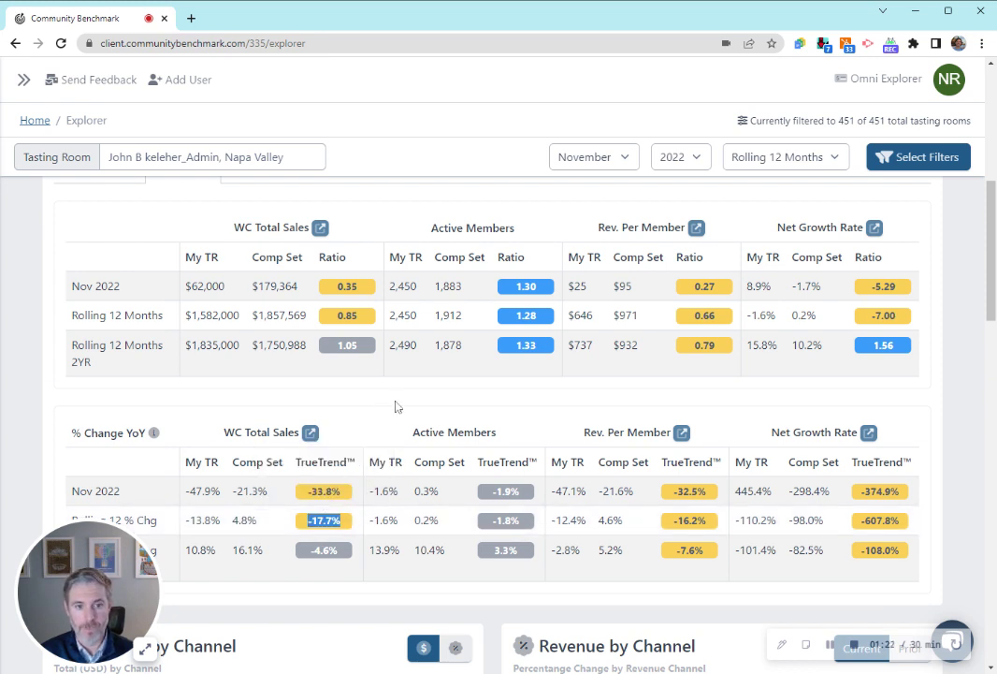
- View the WC Total Sales breakdown, highlight the Rolling 12 Months comp set values for shipment and beyond-shipment sales, and close it
left_click(320, 229)
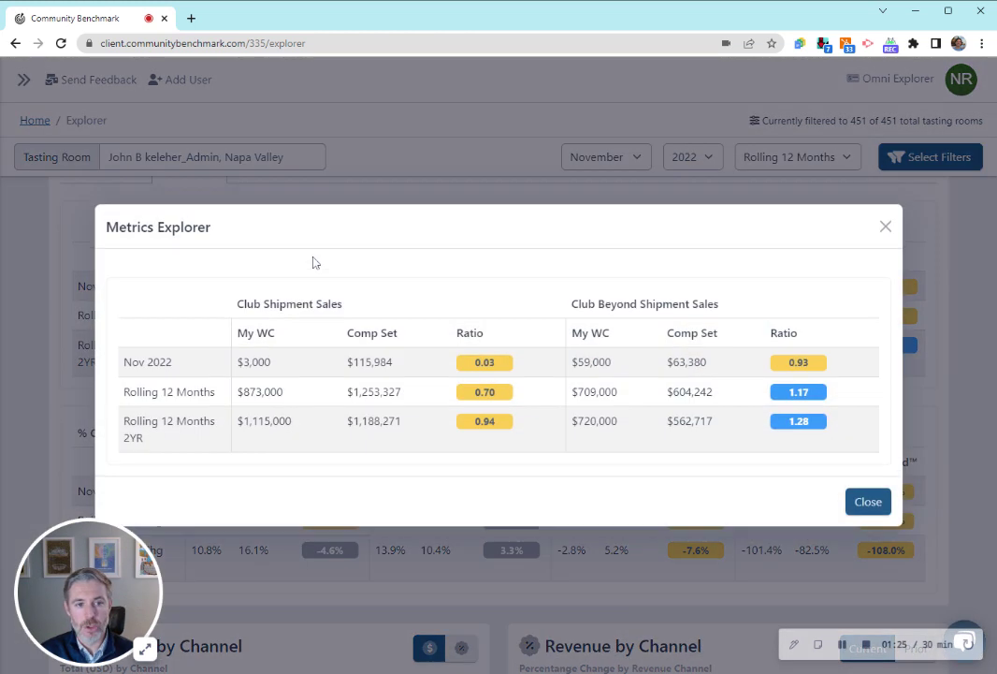
mouse_move(289, 304)
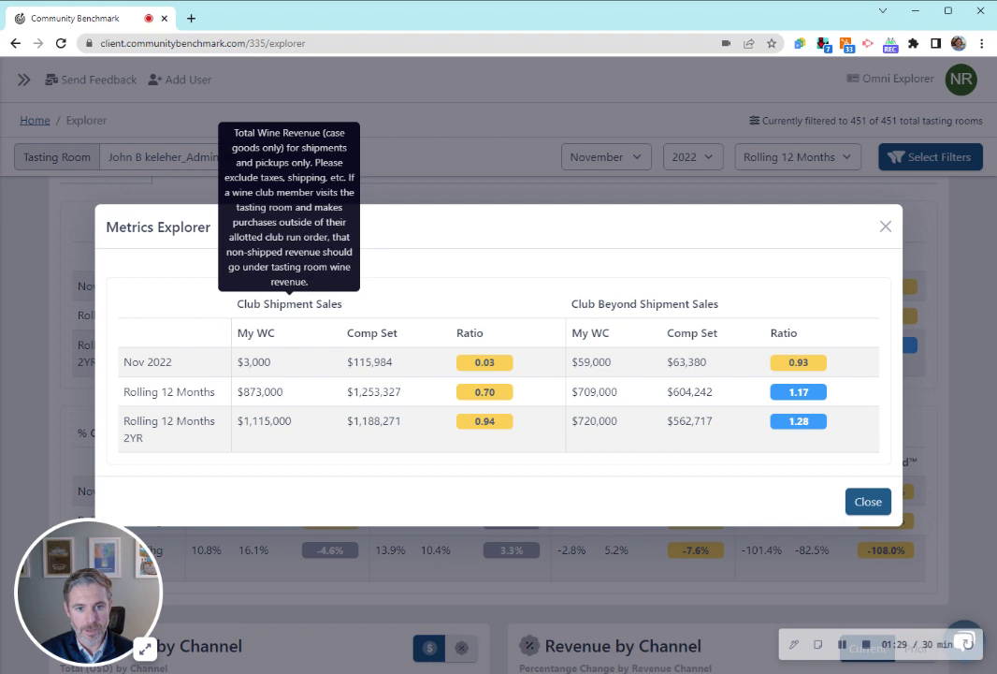
mouse_move(645, 305)
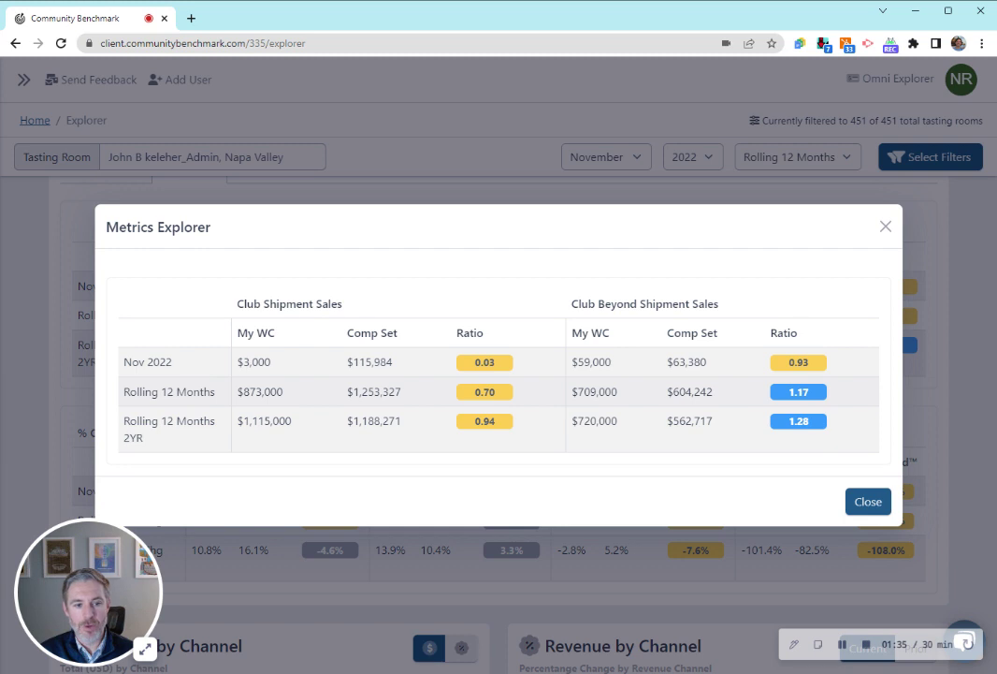
left_click_drag(353, 391, 413, 396)
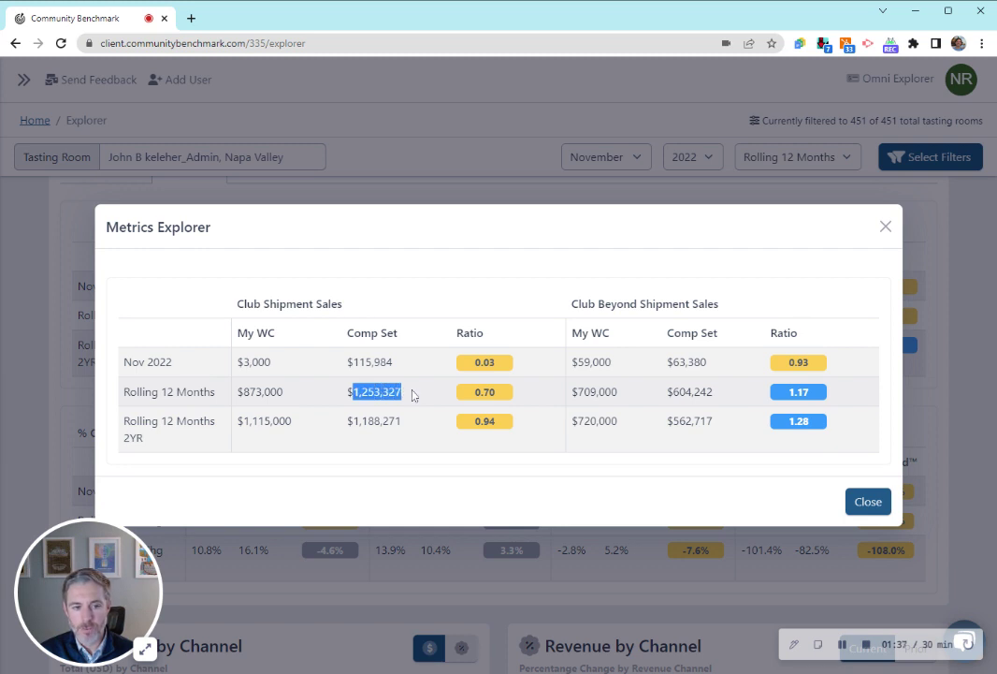
left_click_drag(667, 391, 713, 393)
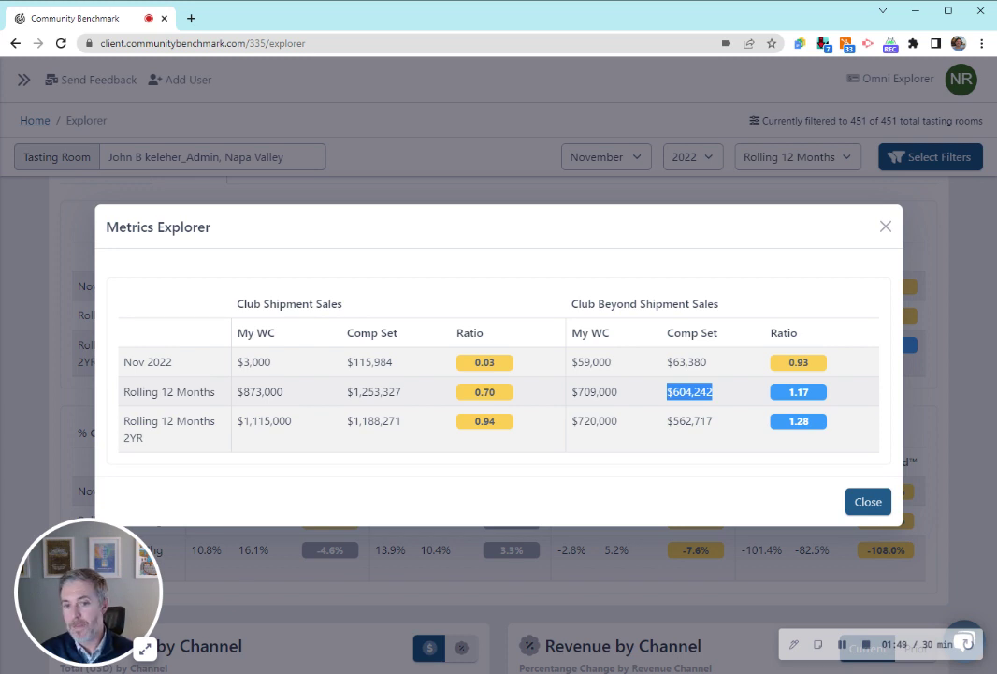
left_click(877, 503)
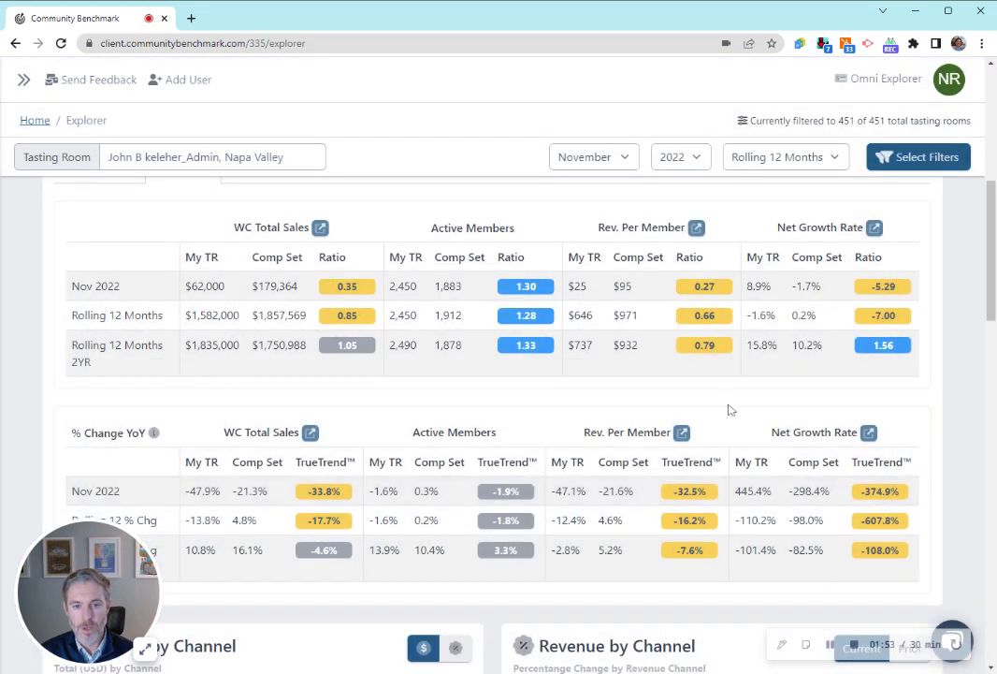
- Examine the comp set's Rev. Per Member and its breakdown into shipments per member and revenue per shipment, closing the breakdown when done
double_click(625, 315)
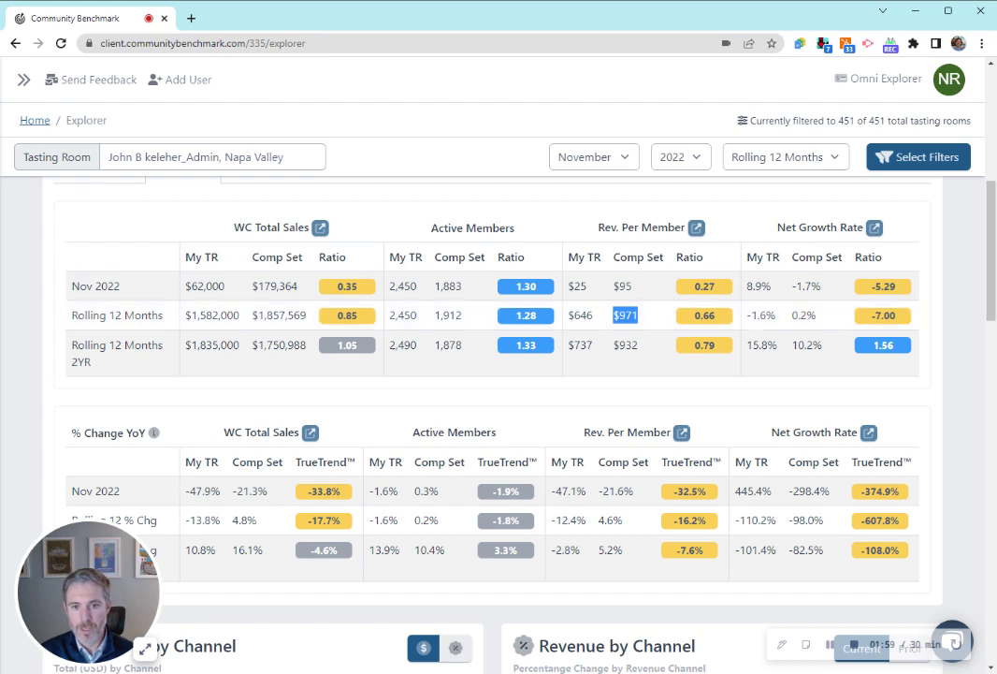
left_click(697, 228)
left_click_drag(324, 392, 379, 399)
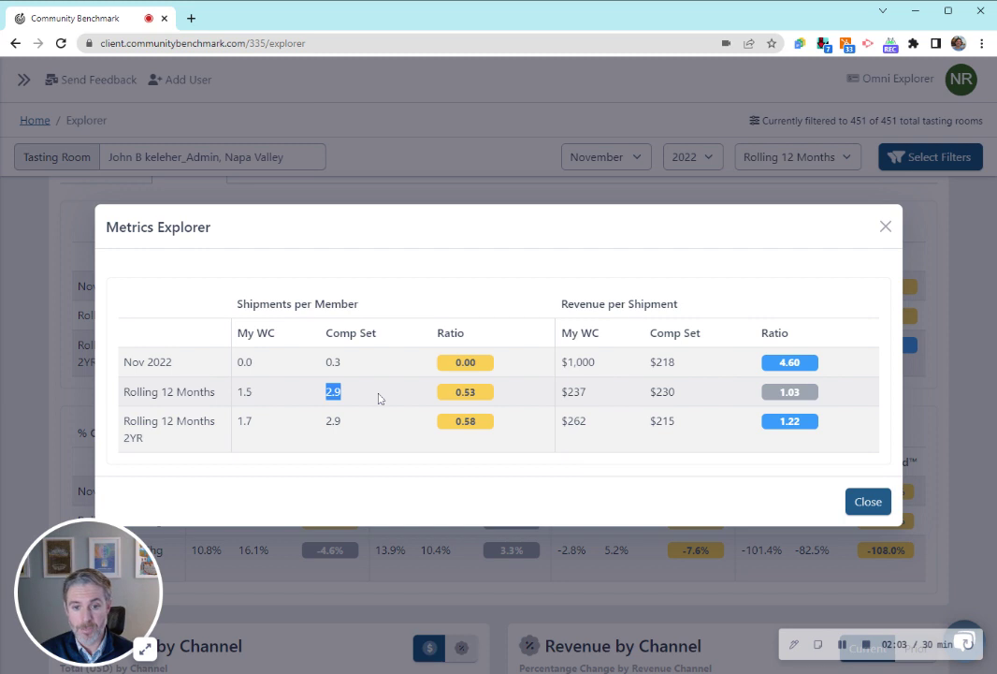
left_click_drag(650, 393, 680, 395)
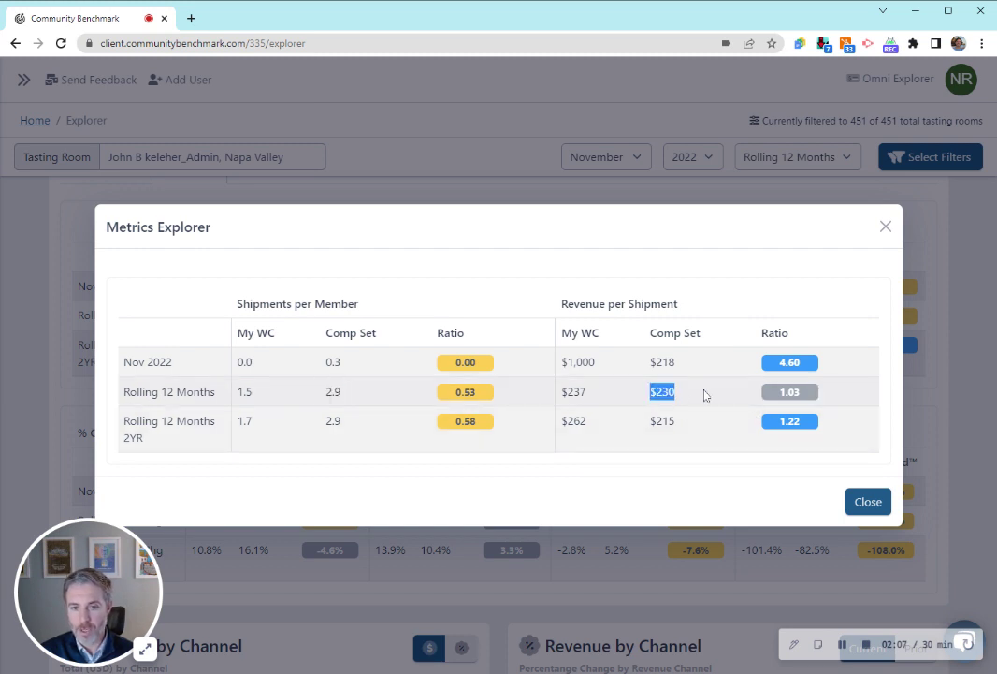
left_click_drag(651, 421, 681, 415)
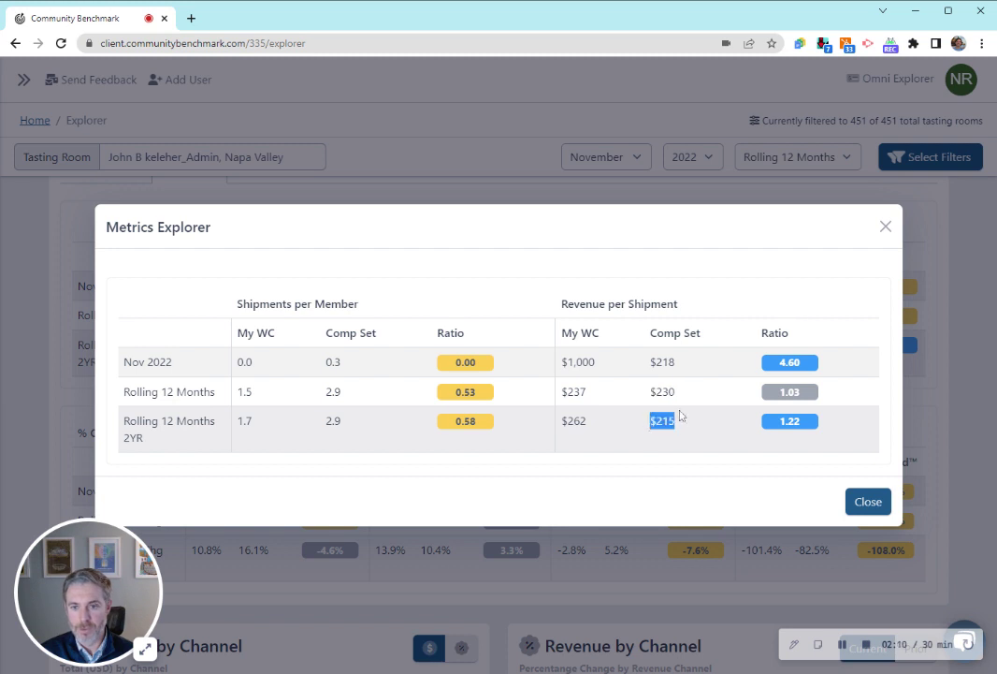
left_click(886, 227)
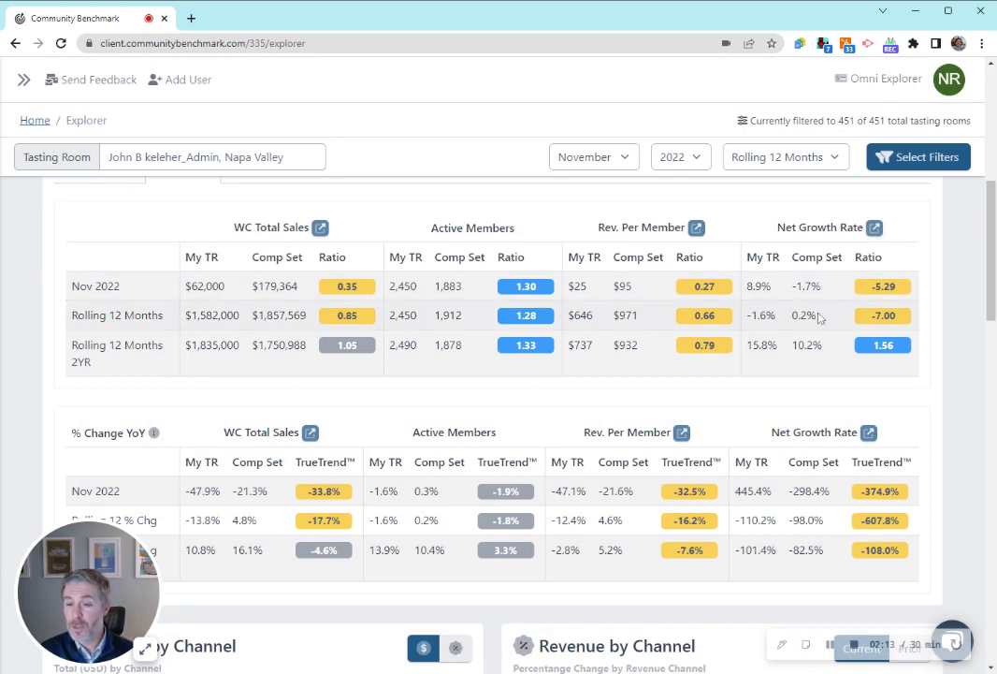
- Examine the comp set's rolling Net Growth Rate and its attrition, acquisition and club conversion breakdown, closing the breakdown when done
left_click_drag(818, 316, 793, 315)
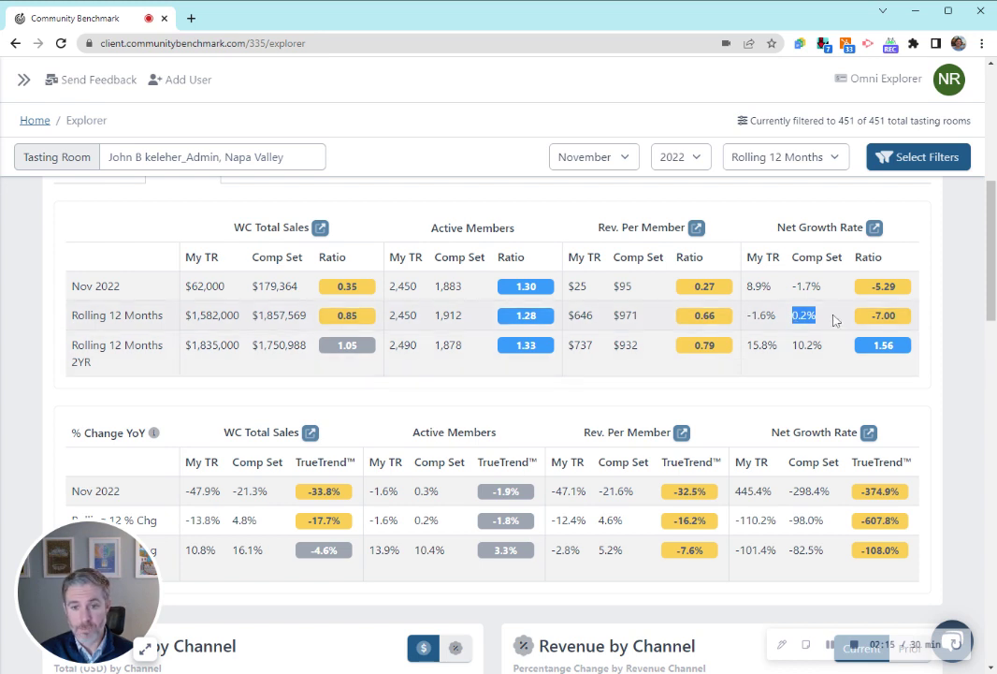
left_click_drag(822, 345, 793, 346)
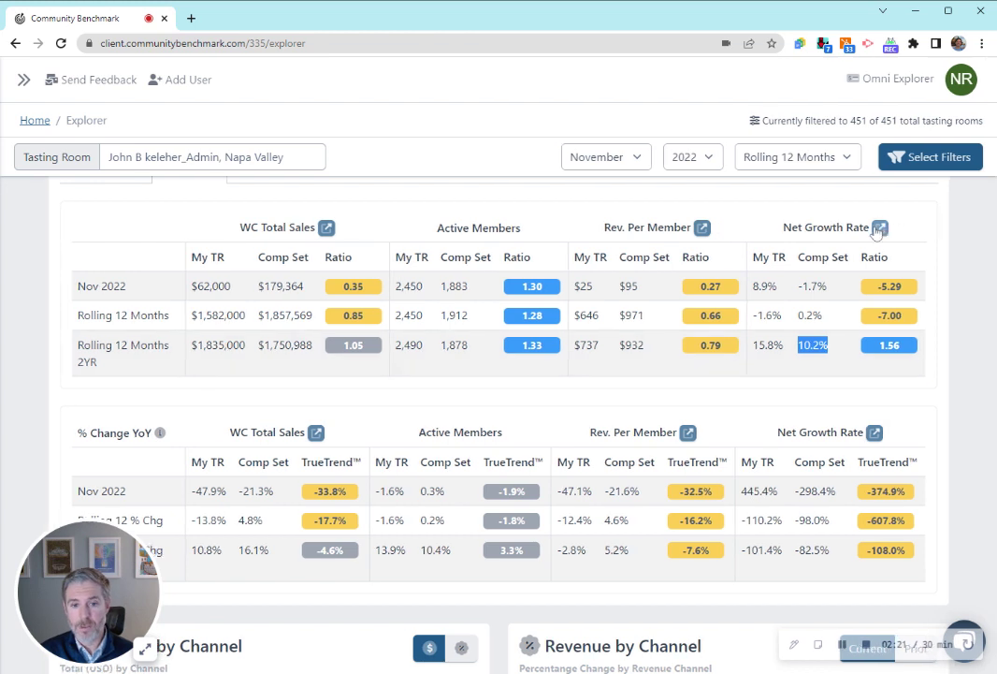
left_click(879, 228)
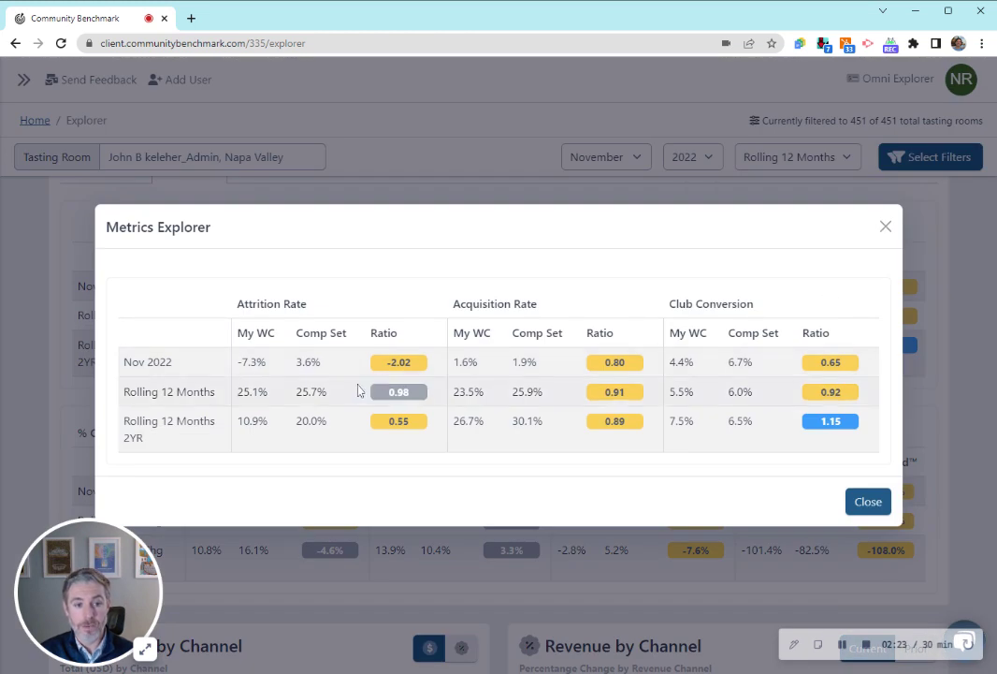
left_click_drag(329, 391, 296, 391)
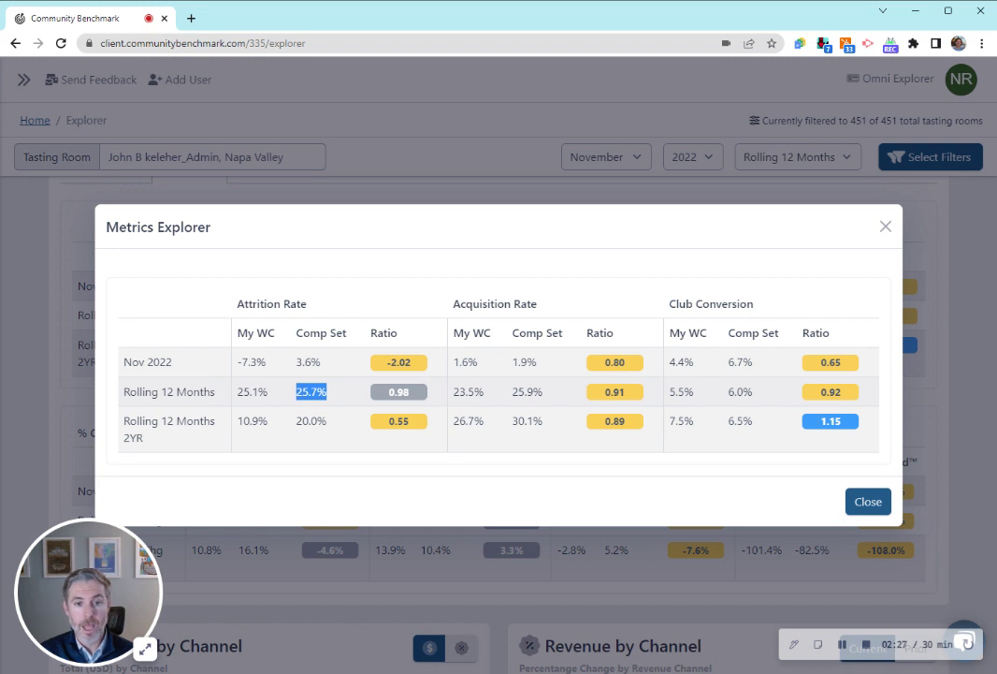
left_click_drag(514, 391, 509, 428)
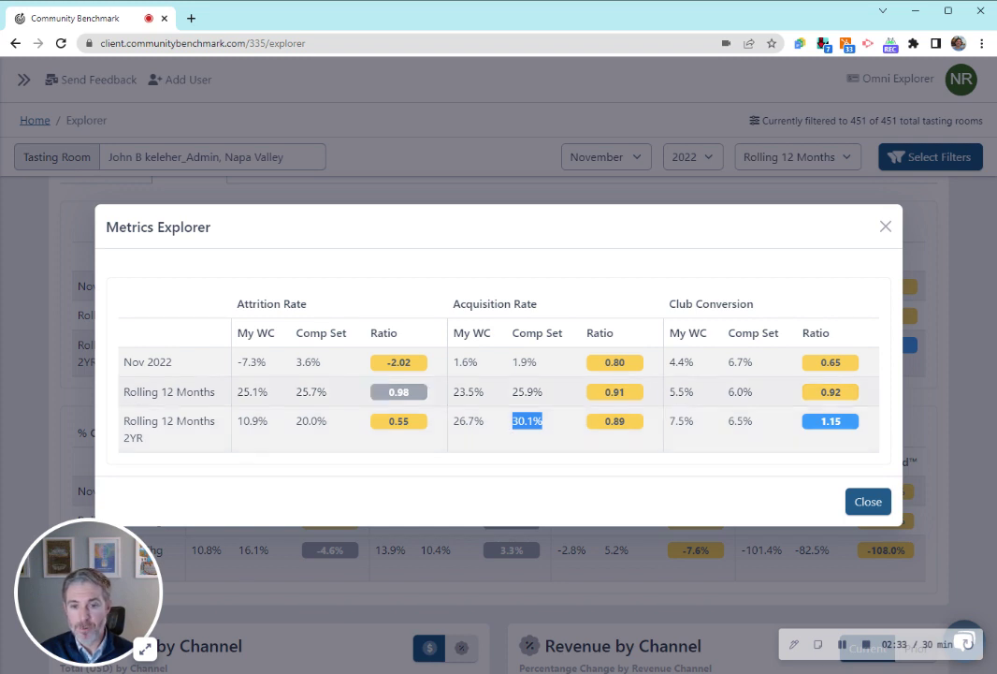
left_click(727, 392)
left_click_drag(728, 391, 749, 392)
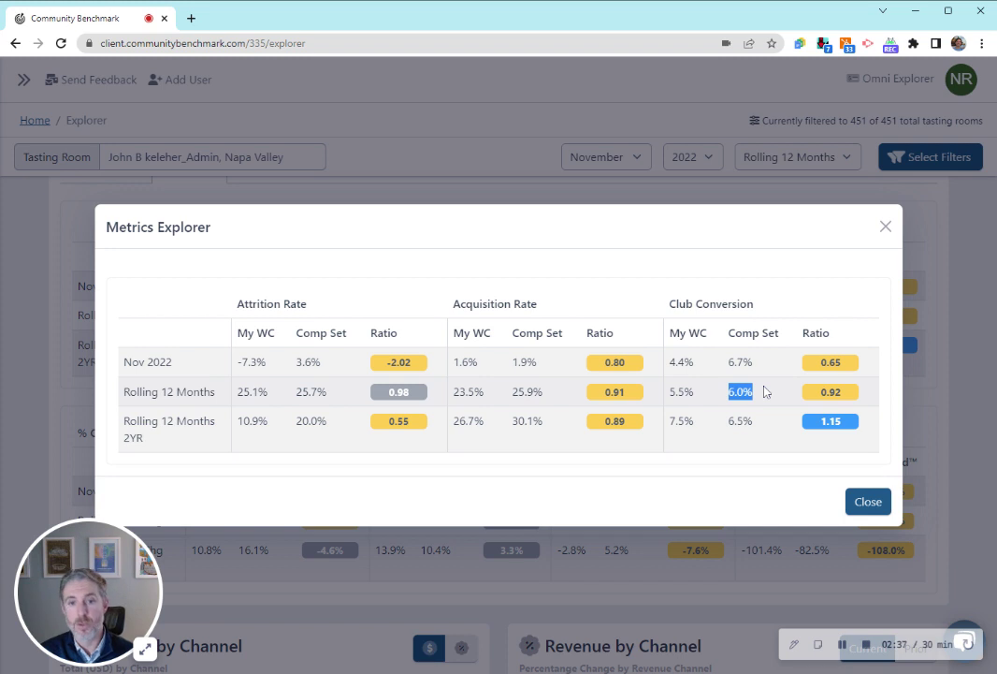
left_click(885, 229)
- Highlight the comp set's Rolling 12 % Chg for WC Total Sales, highlight its shipment and beyond-shipment values in the breakdown, and close it
scroll(786, 229, "down", 3)
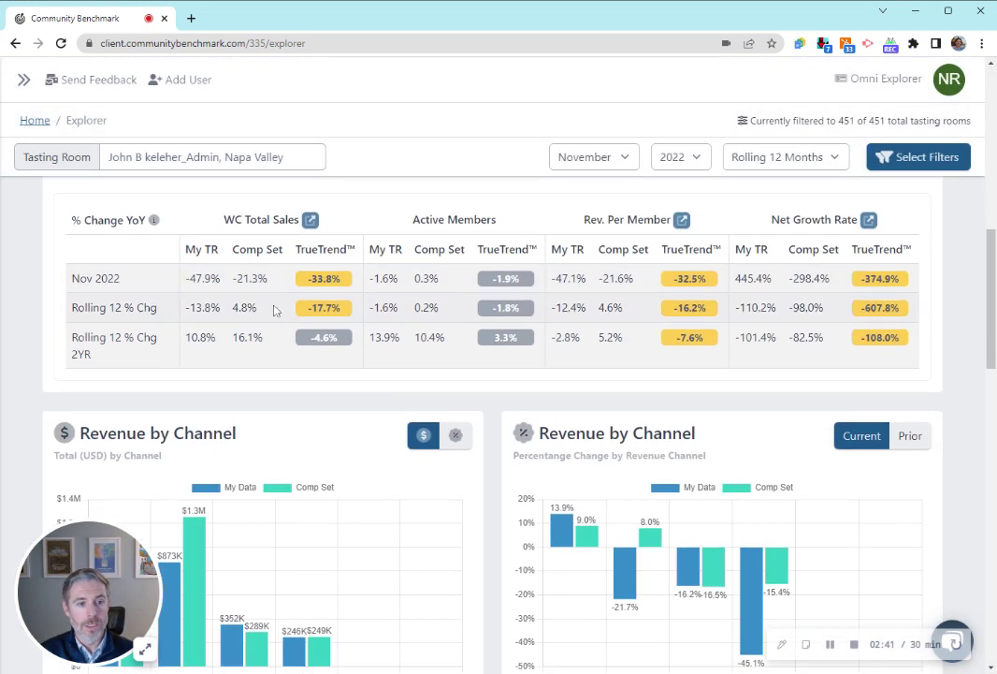
left_click_drag(231, 308, 258, 308)
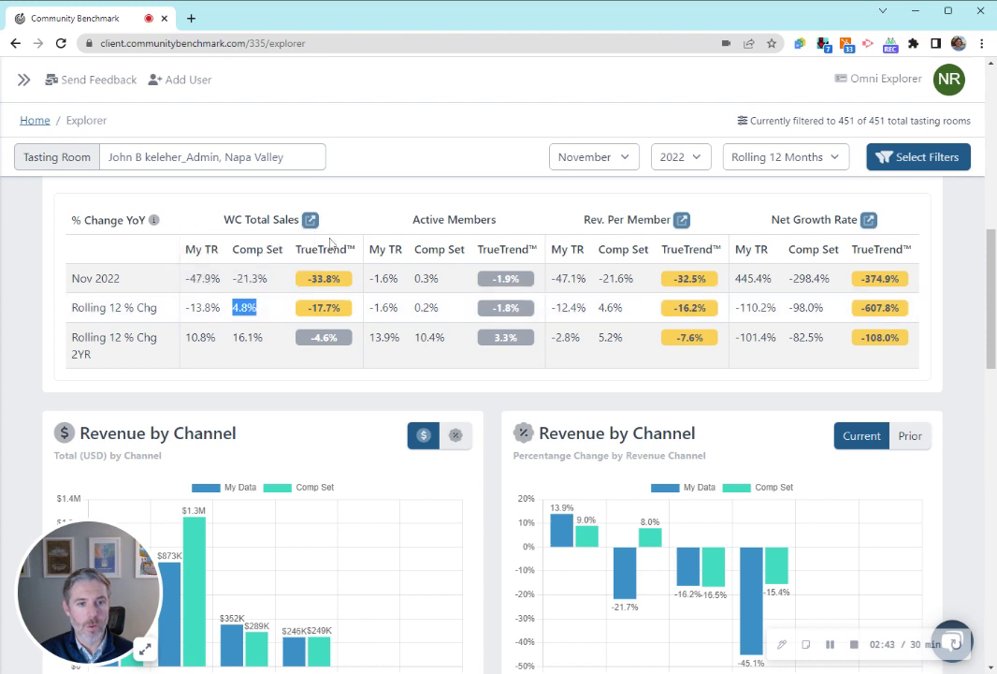
left_click(309, 221)
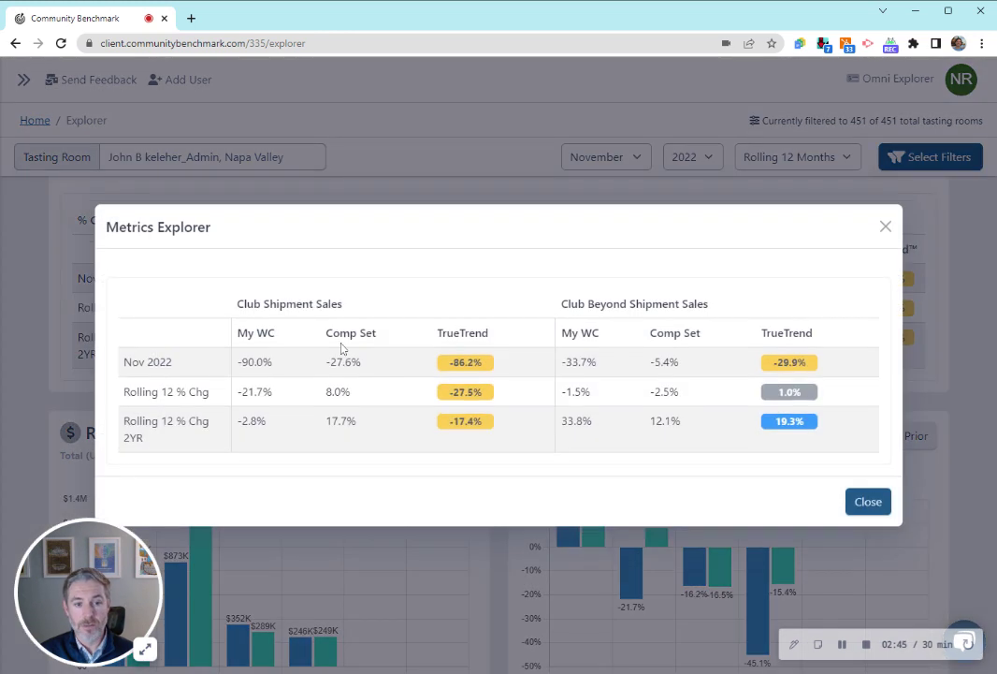
left_click_drag(352, 393, 325, 392)
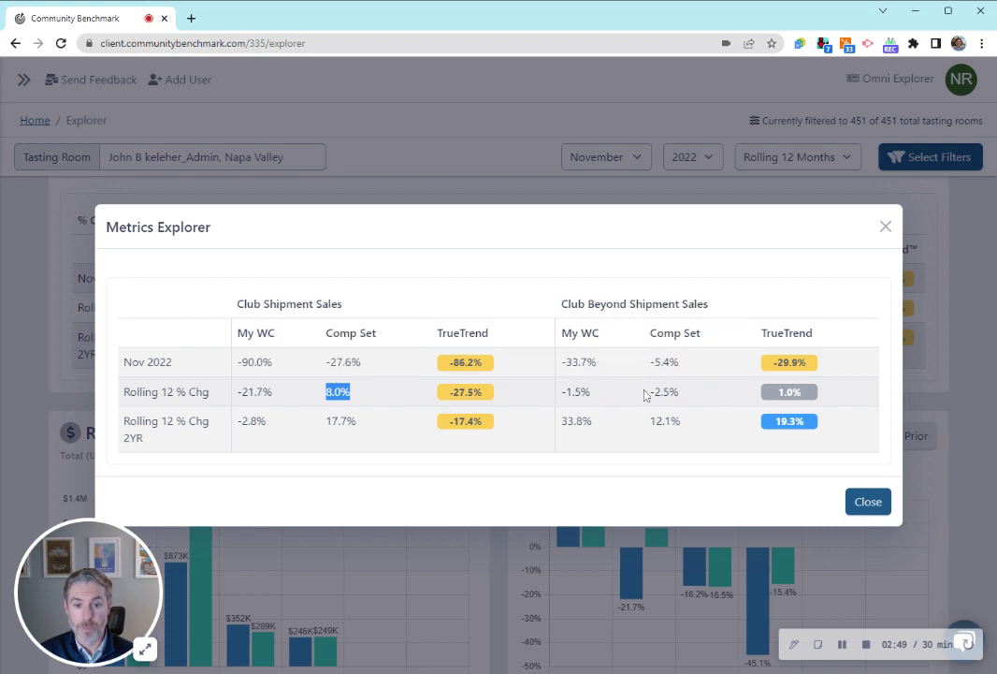
left_click_drag(648, 392, 683, 398)
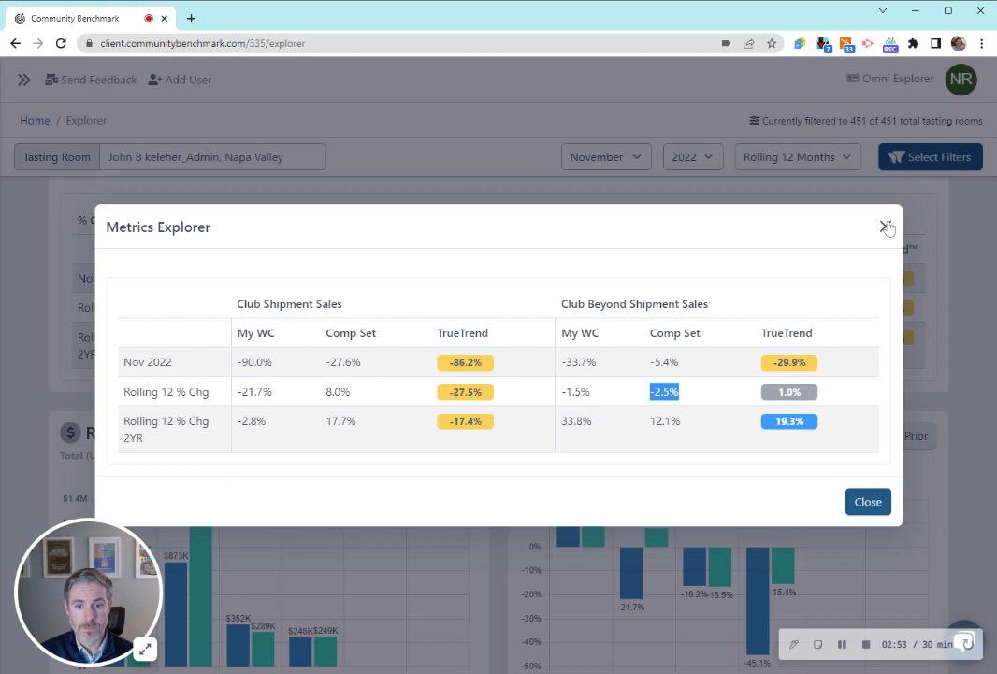
left_click(885, 226)
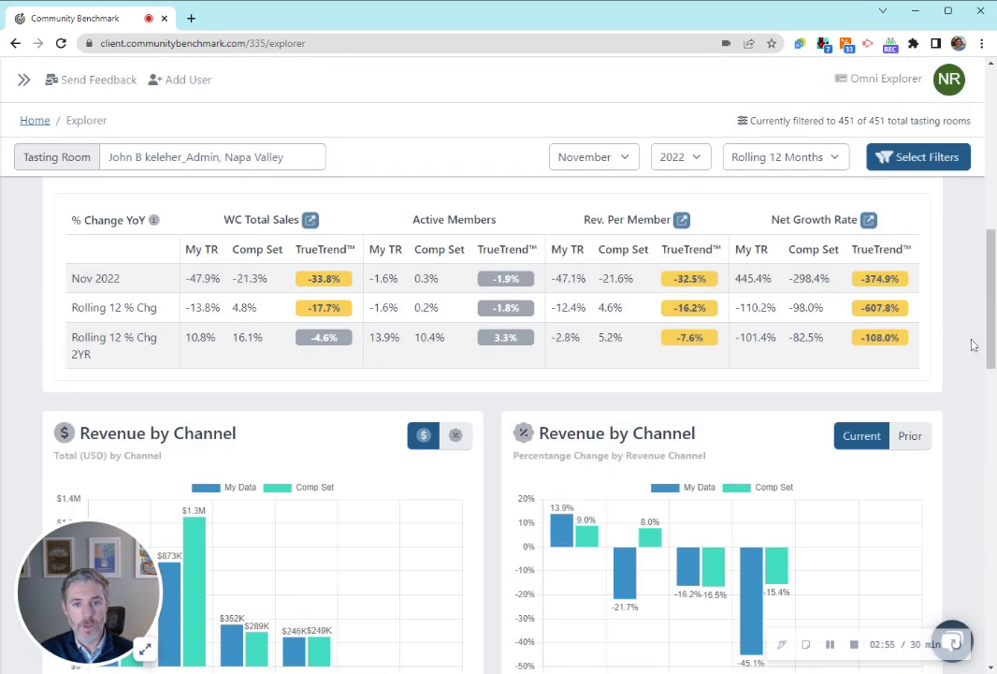
- Plot the Club Signups metric in the Trends Explorer chart
scroll(965, 343, "up", 5)
scroll(970, 345, "up", 2)
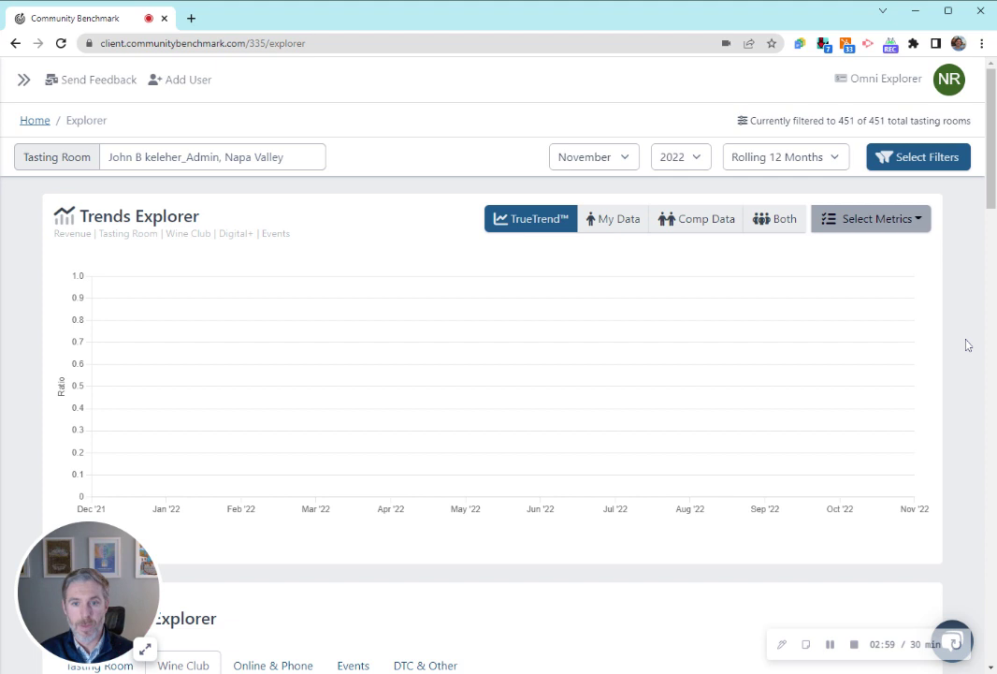
left_click(901, 225)
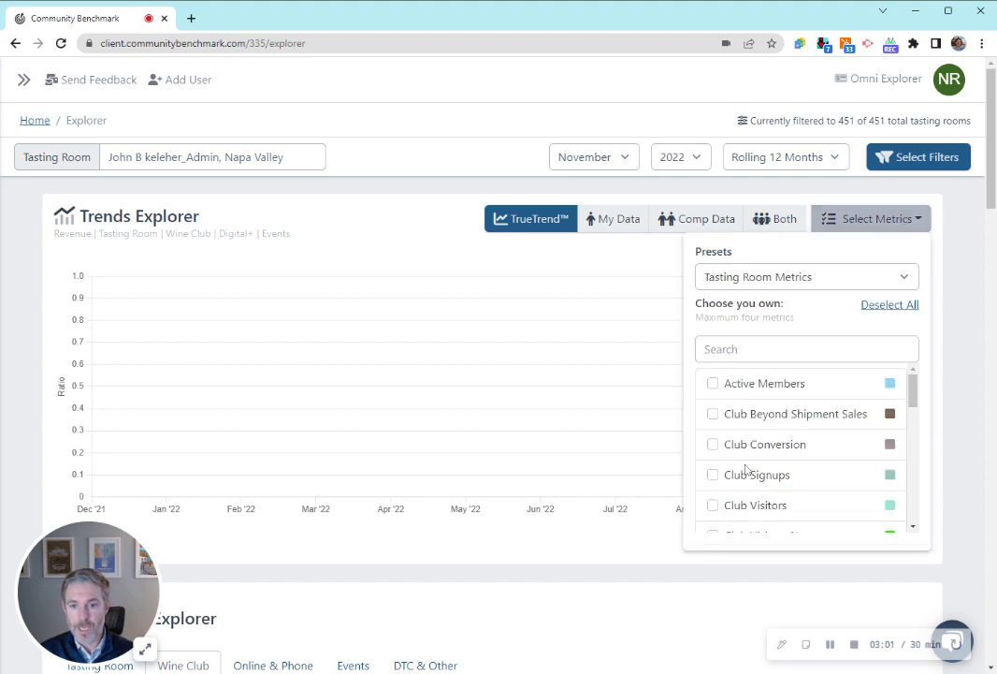
left_click(713, 475)
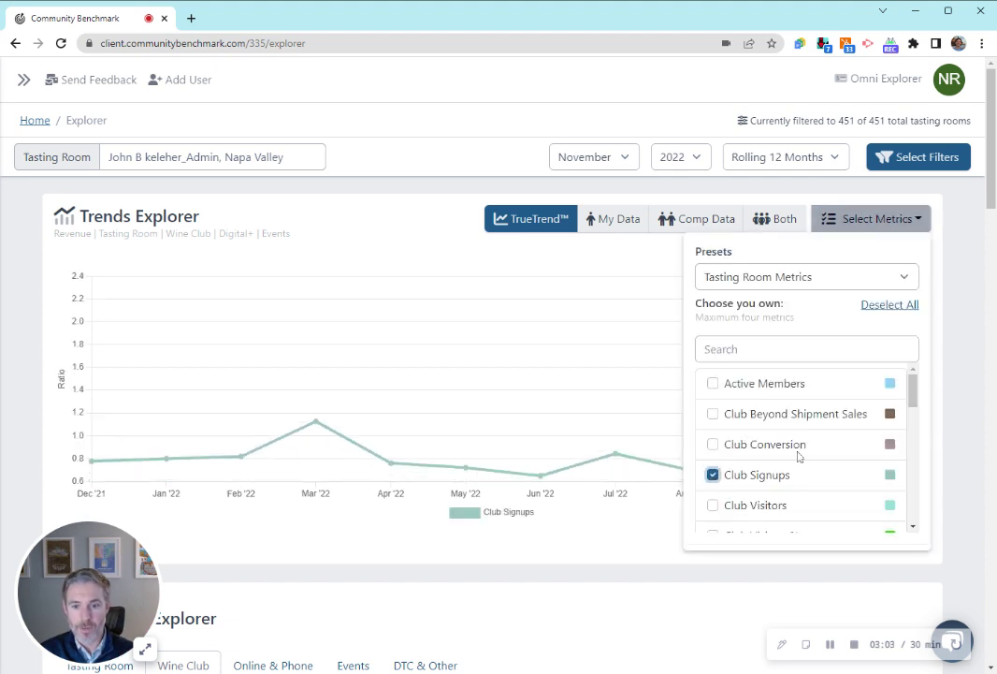
left_click(971, 401)
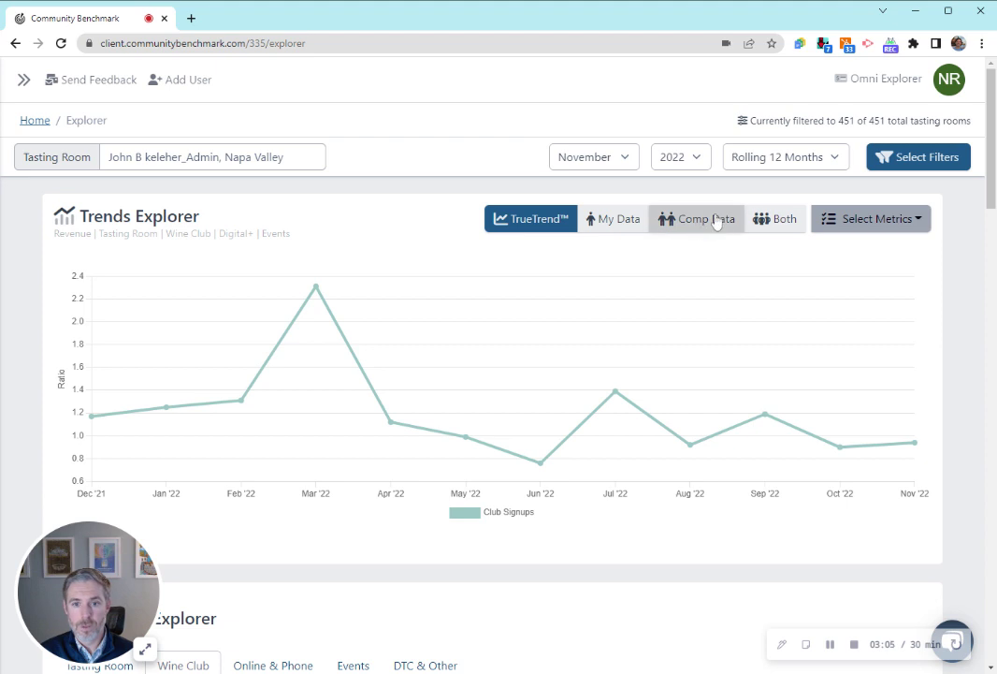
- Examine the comp set's Club Signups trend at Nov '22, and return the chart to TrueTrend to examine the Mar '22 and Jun '22 points
left_click(714, 220)
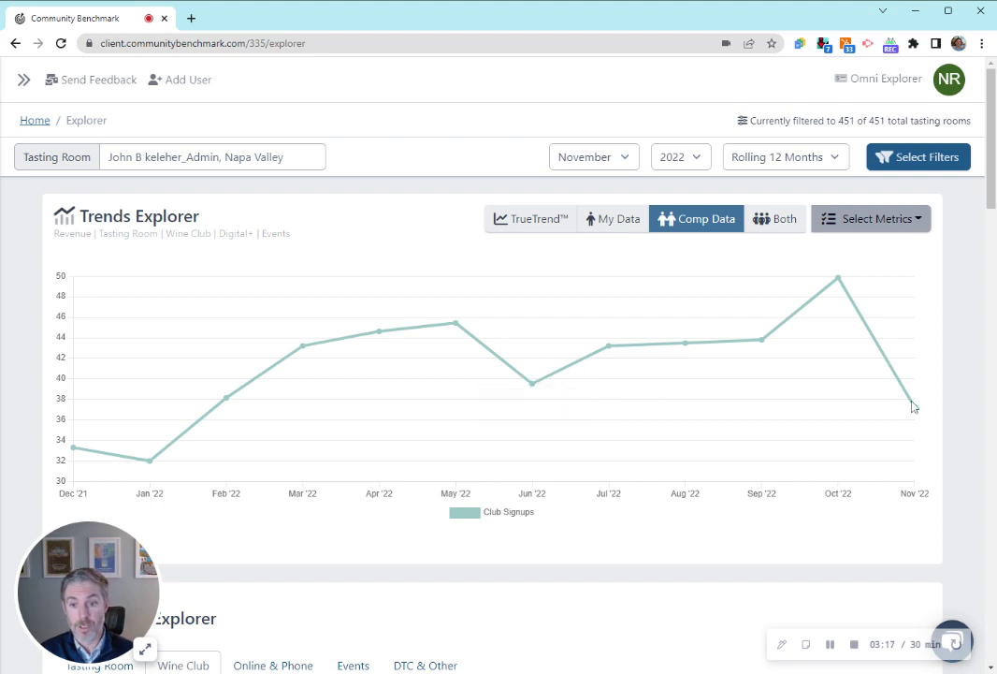
mouse_move(916, 406)
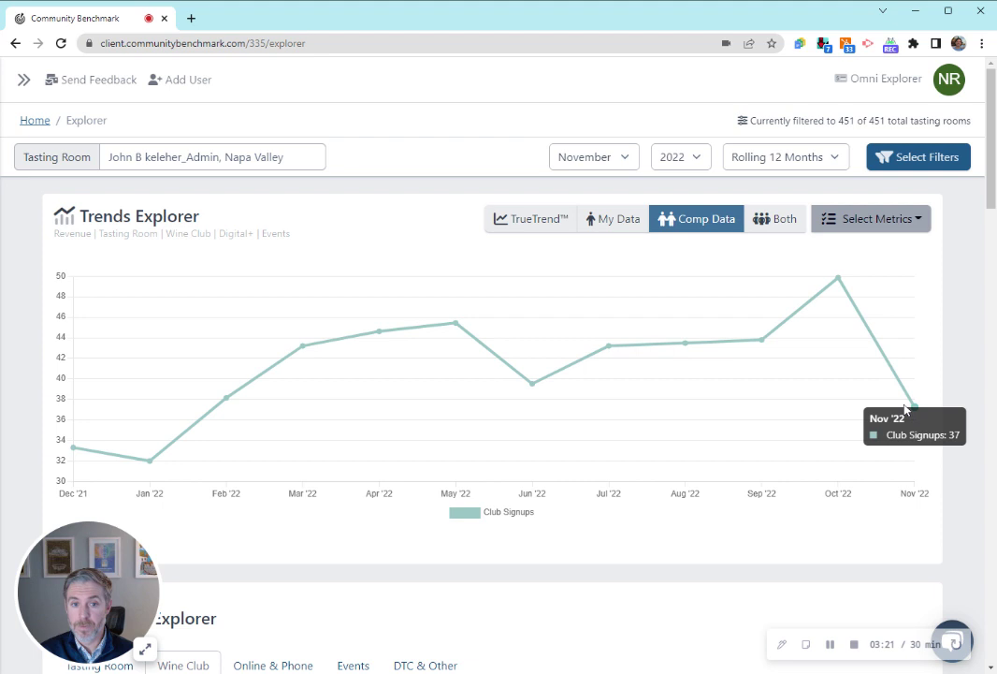
mouse_move(542, 223)
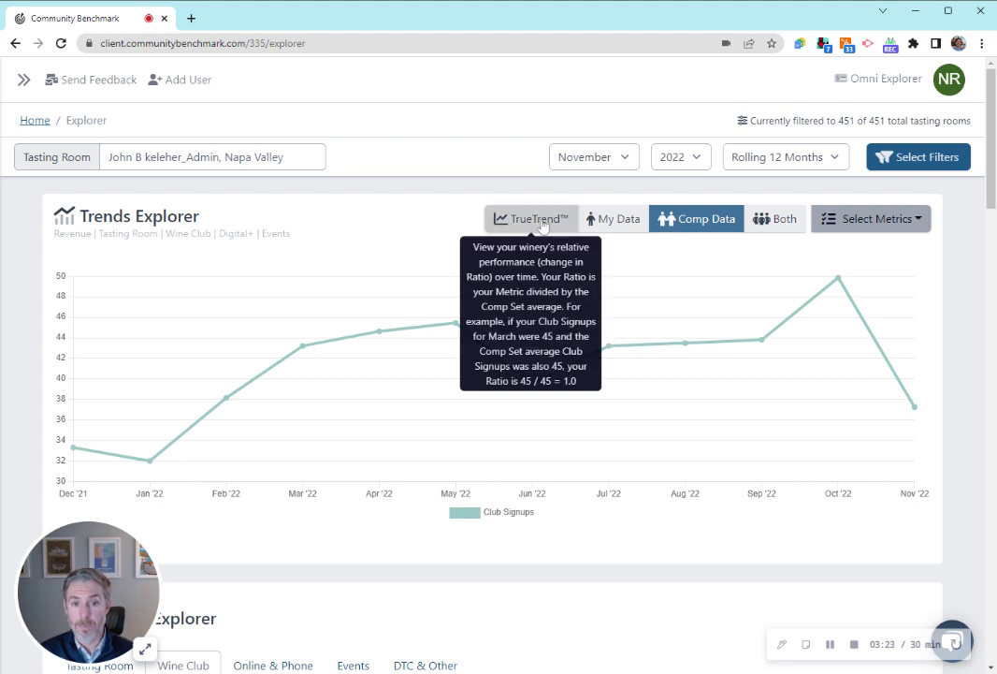
left_click(540, 224)
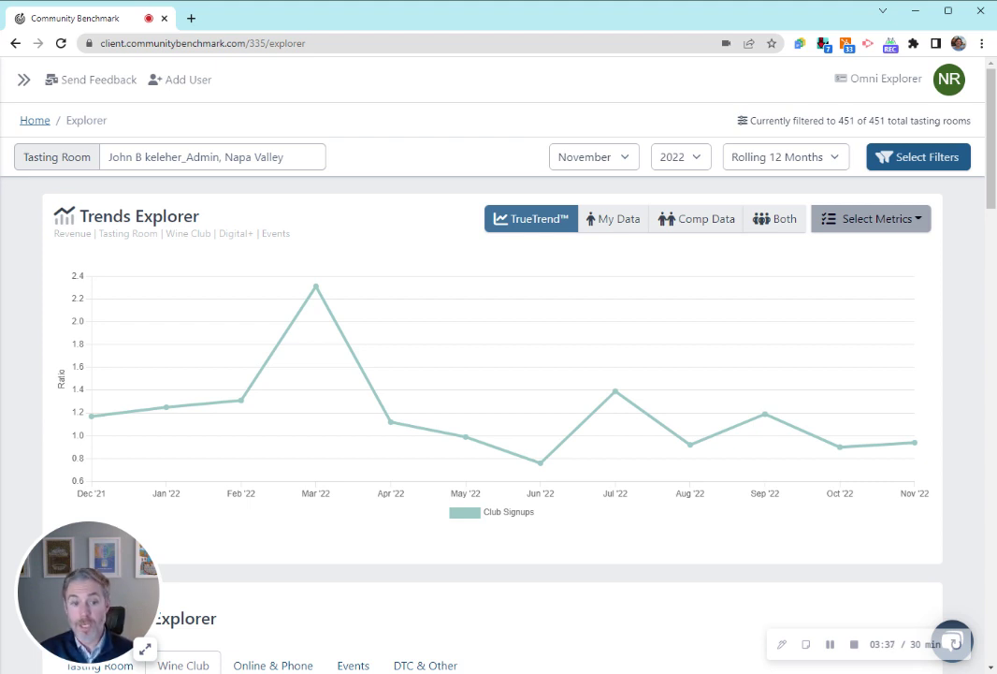
mouse_move(314, 297)
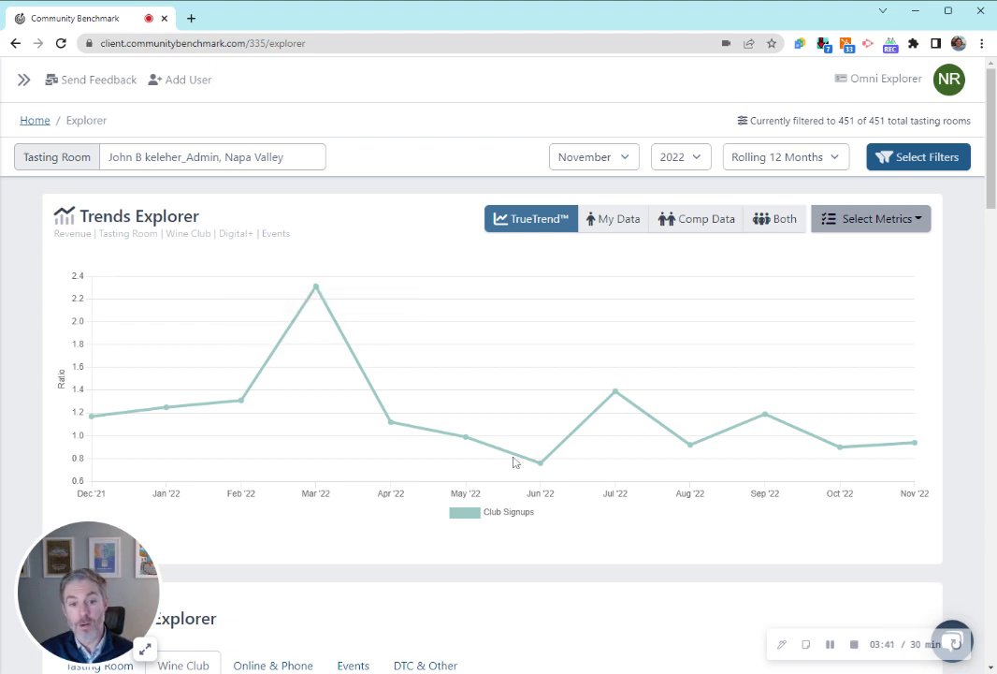
mouse_move(545, 475)
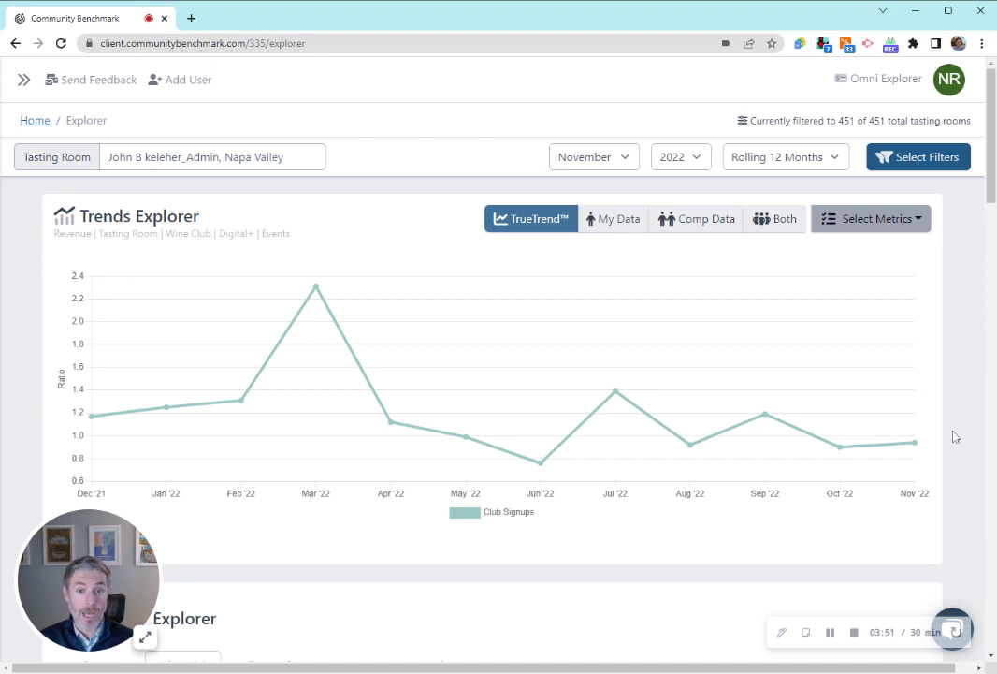
left_click(145, 649)
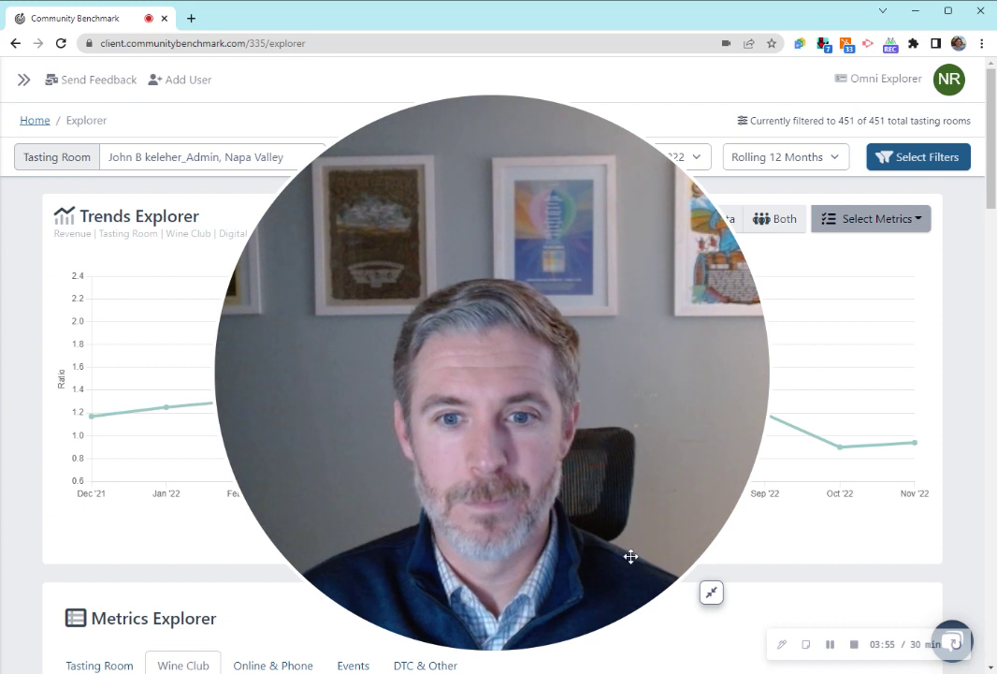